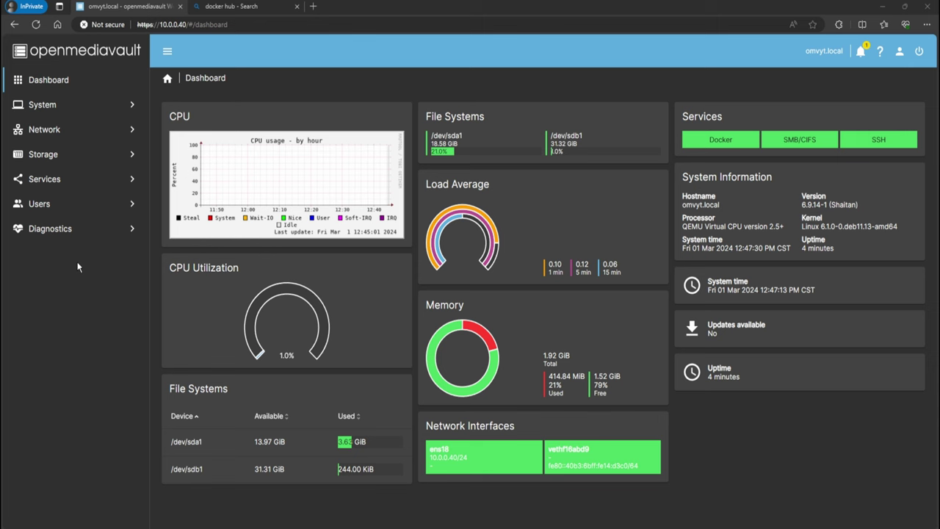
Review the storage disks and the list of shared folders on the server.
{"action": "left_click", "coordinate": [50, 154]}
{"action": "left_click", "coordinate": [59, 180]}
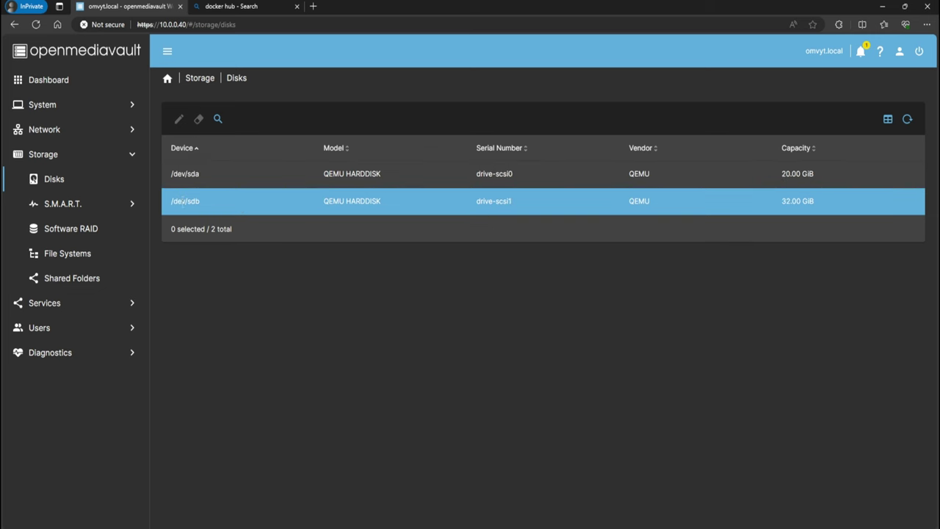
{"action": "left_click", "coordinate": [70, 278]}
{"action": "left_click", "coordinate": [163, 182]}
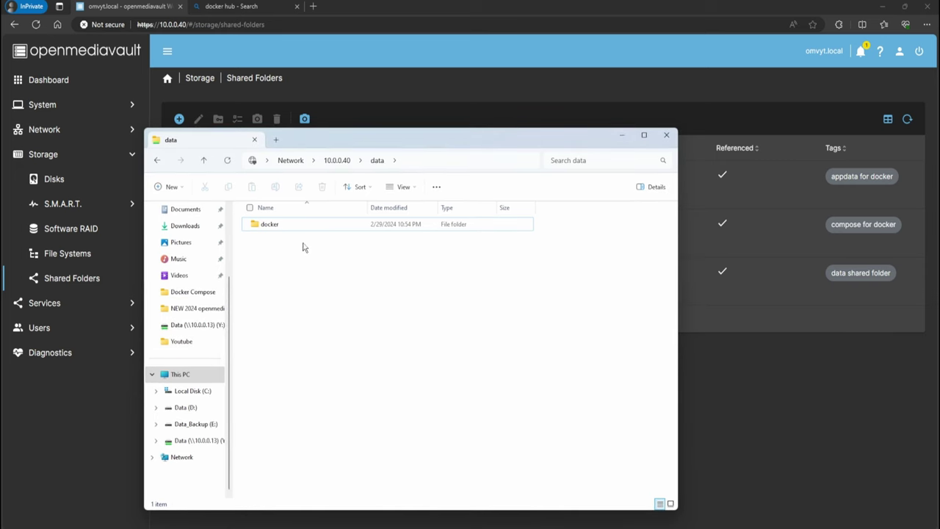
Examine the docker folder in the data network share alongside the server's shared folders list.
{"action": "left_click_drag", "start_coordinate": [365, 138], "coordinate": [349, 343]}
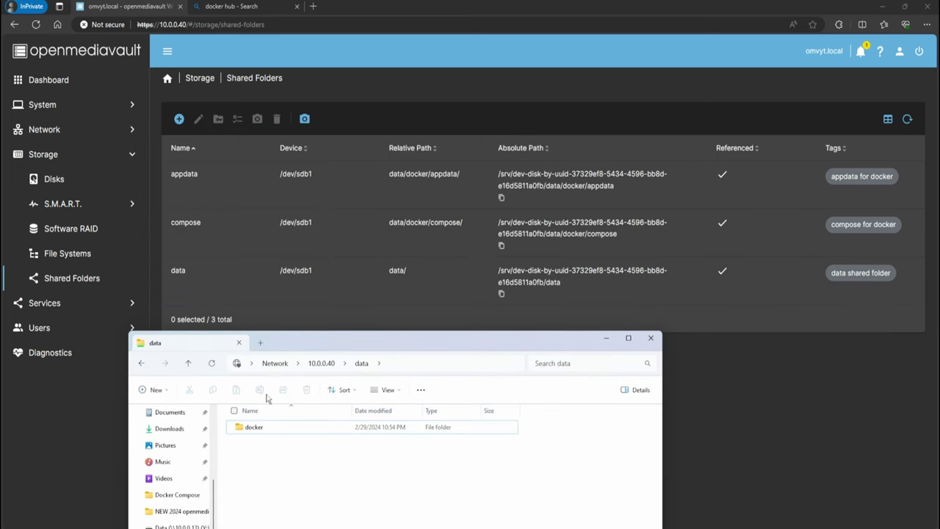
{"action": "right_click", "coordinate": [279, 456]}
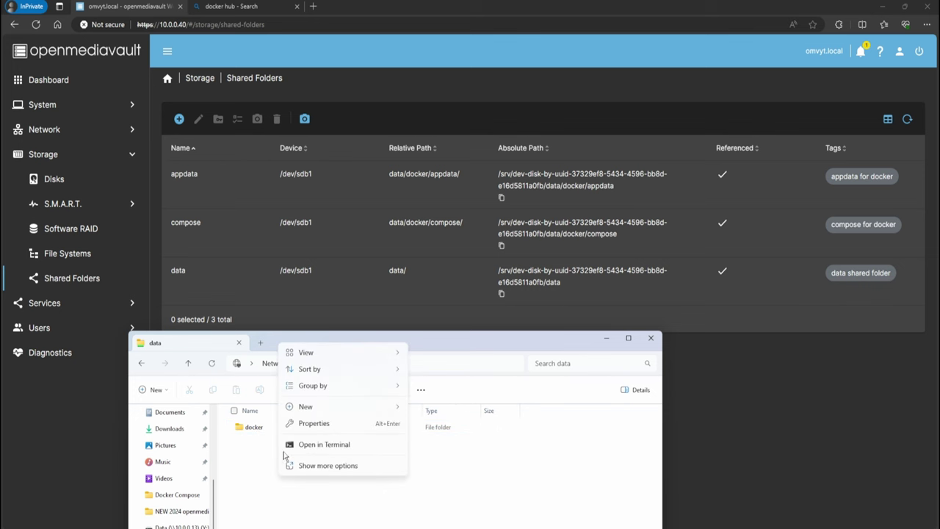
{"action": "left_click", "coordinate": [444, 465]}
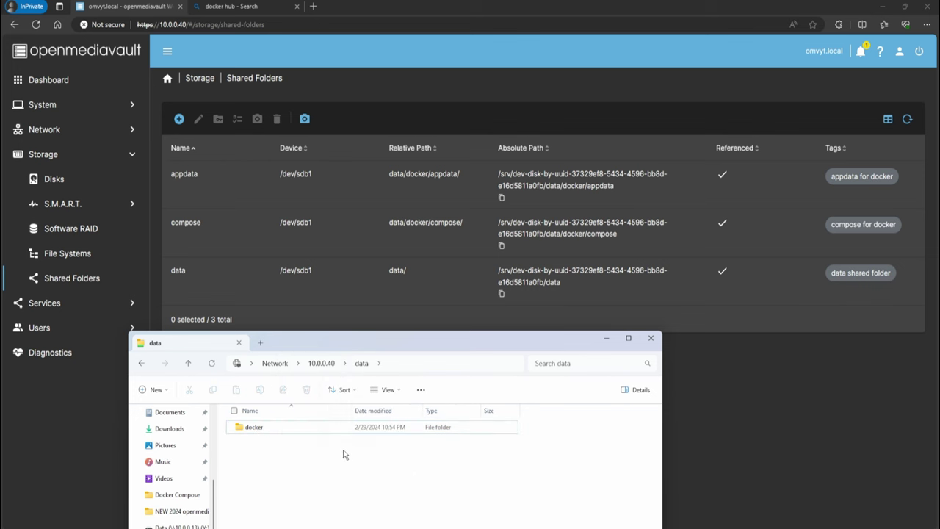
{"action": "double_click", "coordinate": [254, 426]}
{"action": "left_click", "coordinate": [261, 433]}
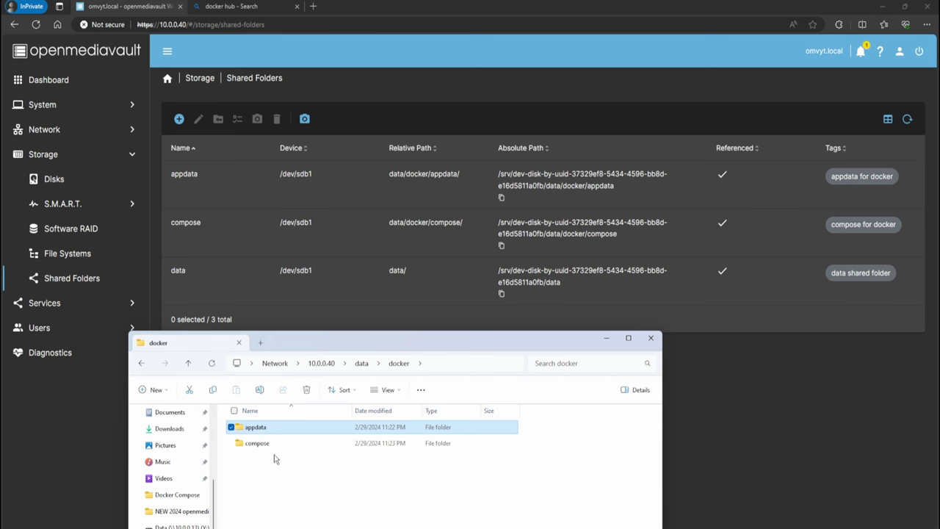
{"action": "left_click", "coordinate": [256, 444]}
{"action": "left_click", "coordinate": [275, 472]}
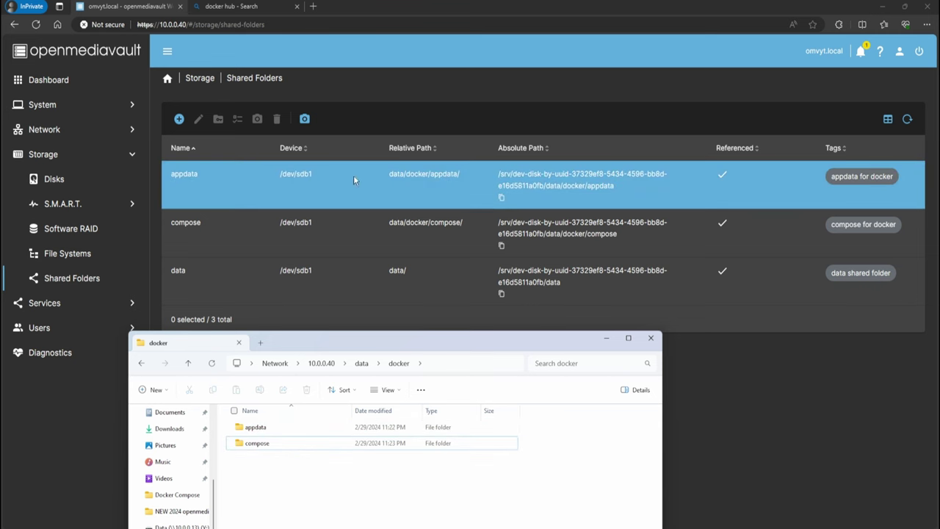
{"action": "left_click_drag", "start_coordinate": [314, 353], "coordinate": [292, 223]}
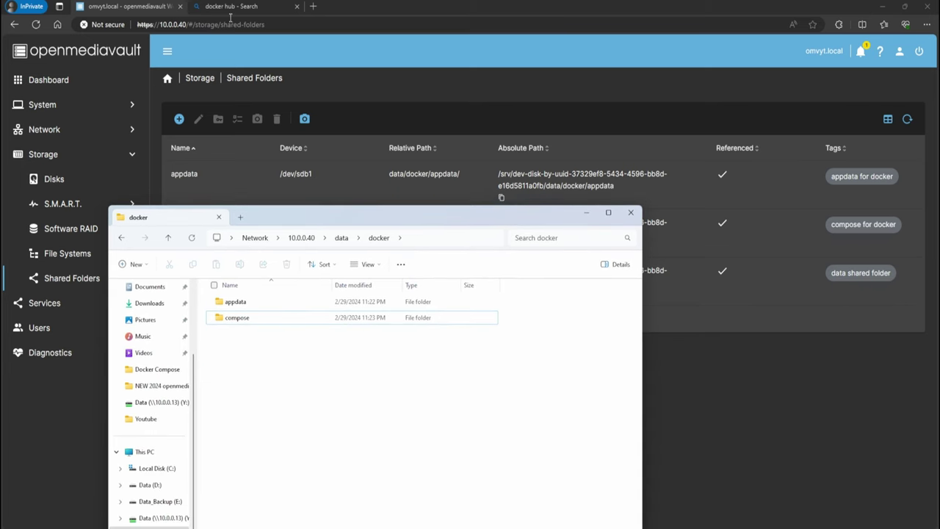
Open Docker Hub from the web search results and search it for plex.
{"action": "left_click", "coordinate": [231, 6]}
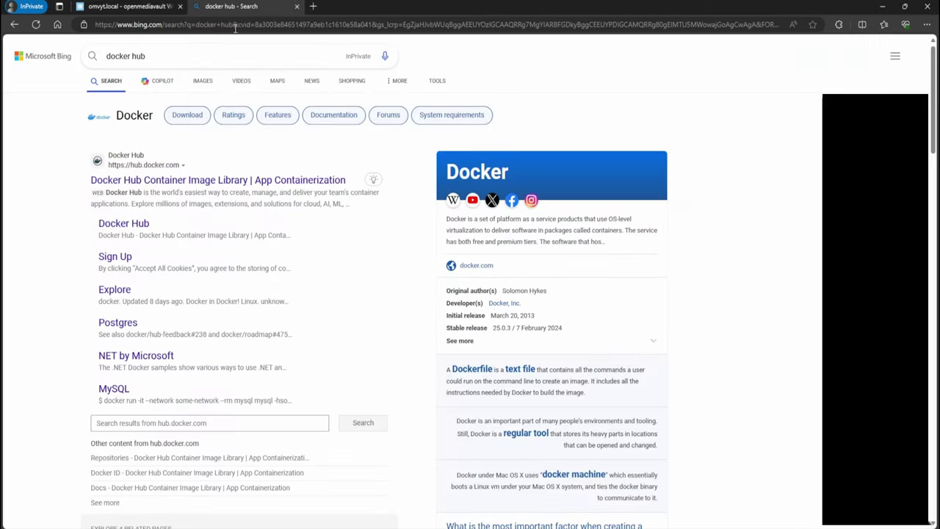
{"action": "left_click", "coordinate": [148, 180]}
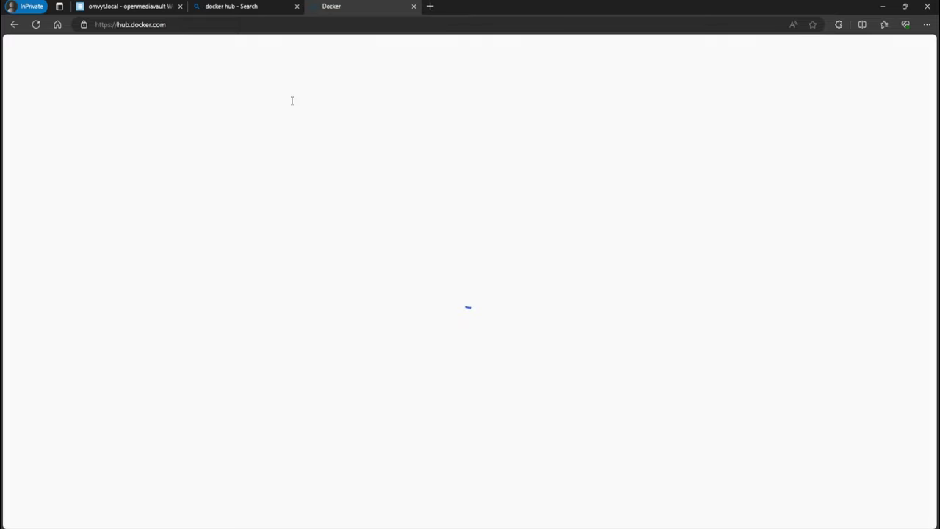
{"action": "type", "text": "p"}
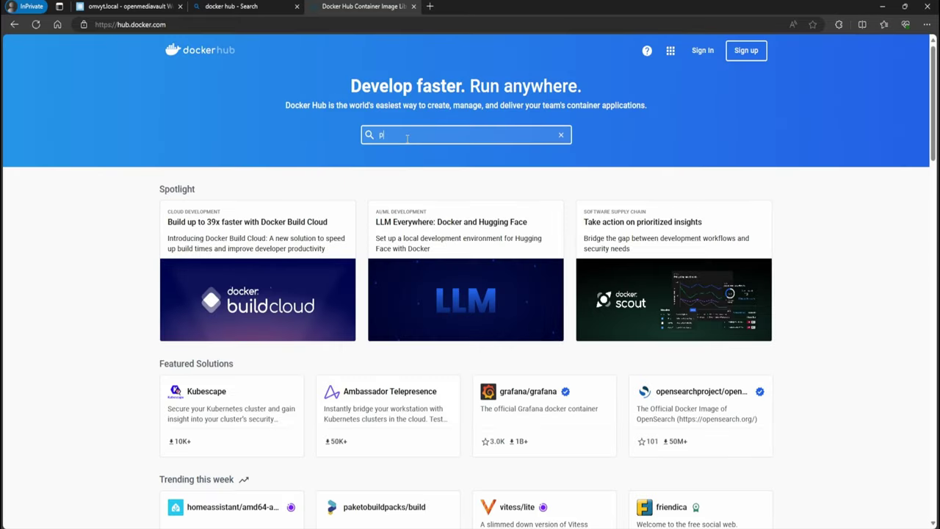
{"action": "type", "text": "lex"}
{"action": "key", "text": "Return"}
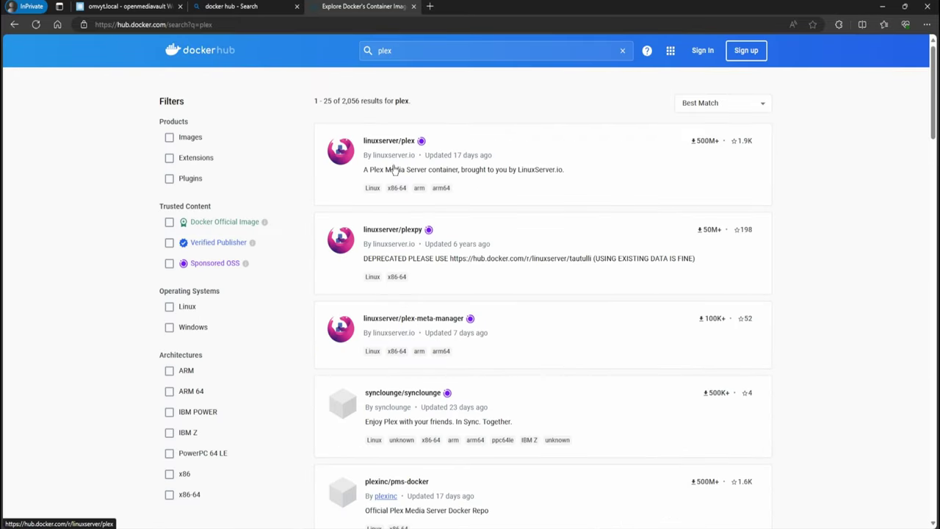
Copy the full docker-compose example from the Usage section of the linuxserver/plex image page.
{"action": "left_click", "coordinate": [392, 169]}
{"action": "scroll", "coordinate": [315, 316], "scroll_direction": "down", "scroll_amount": 10}
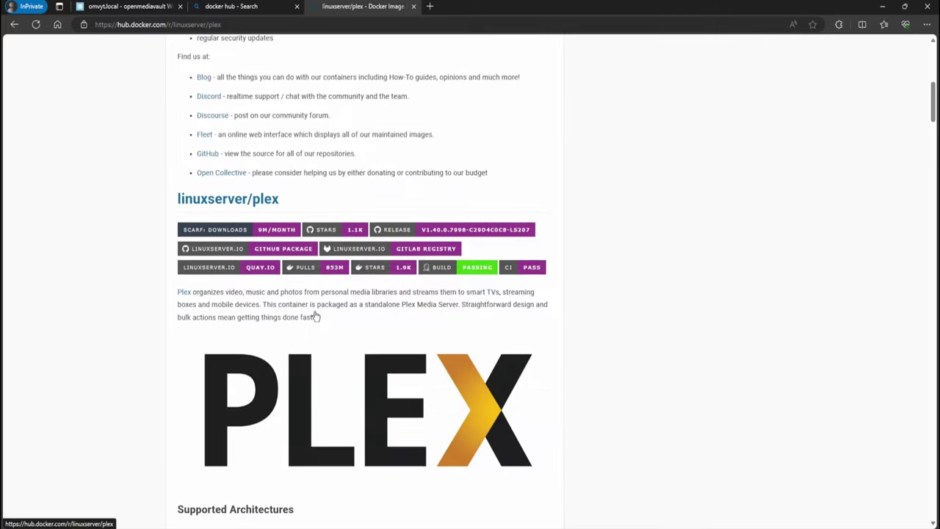
{"action": "scroll", "coordinate": [316, 316], "scroll_direction": "down", "scroll_amount": 15}
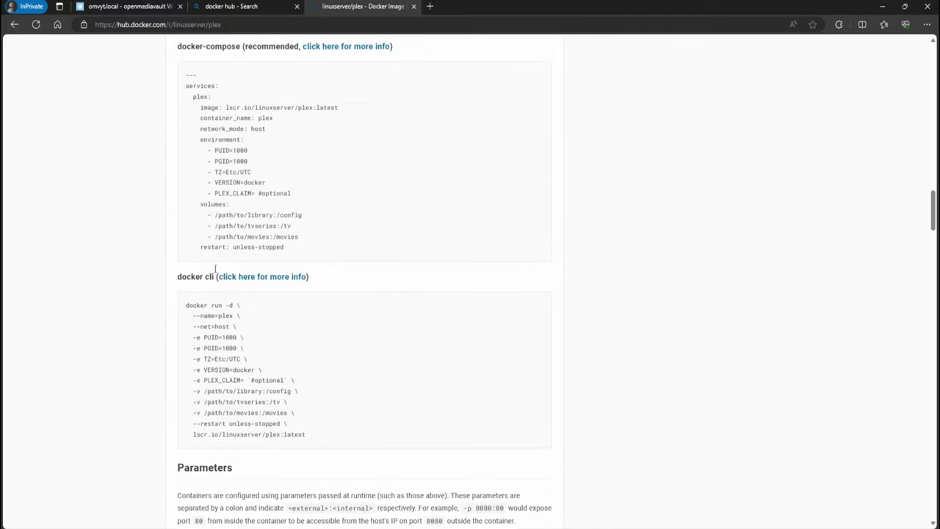
{"action": "scroll", "coordinate": [183, 160], "scroll_direction": "up", "scroll_amount": 1}
{"action": "left_click_drag", "start_coordinate": [184, 150], "coordinate": [288, 337]}
{"action": "right_click", "coordinate": [234, 285]}
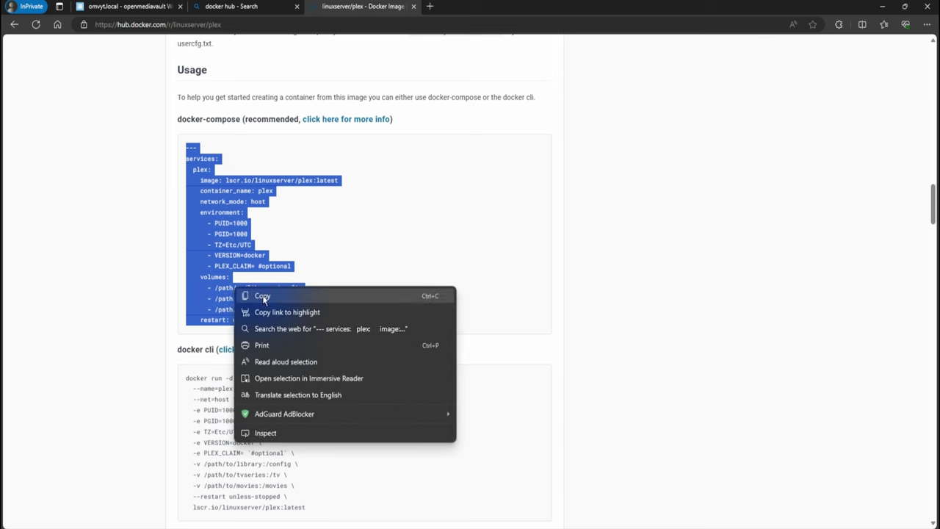
{"action": "left_click", "coordinate": [259, 296]}
Examine the config, tvseries and movies volume paths in the Plex docker-compose example.
{"action": "left_click", "coordinate": [141, 9]}
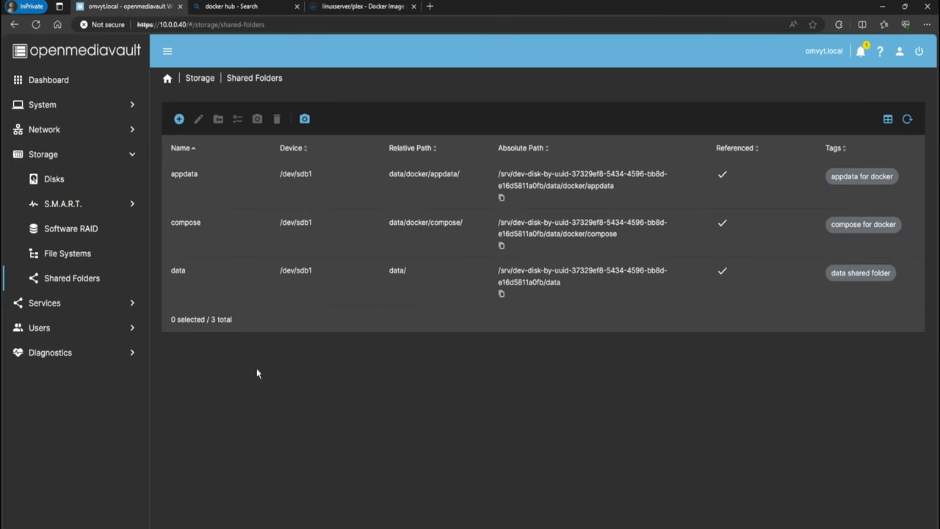
{"action": "left_click", "coordinate": [378, 6]}
{"action": "left_click", "coordinate": [289, 250]}
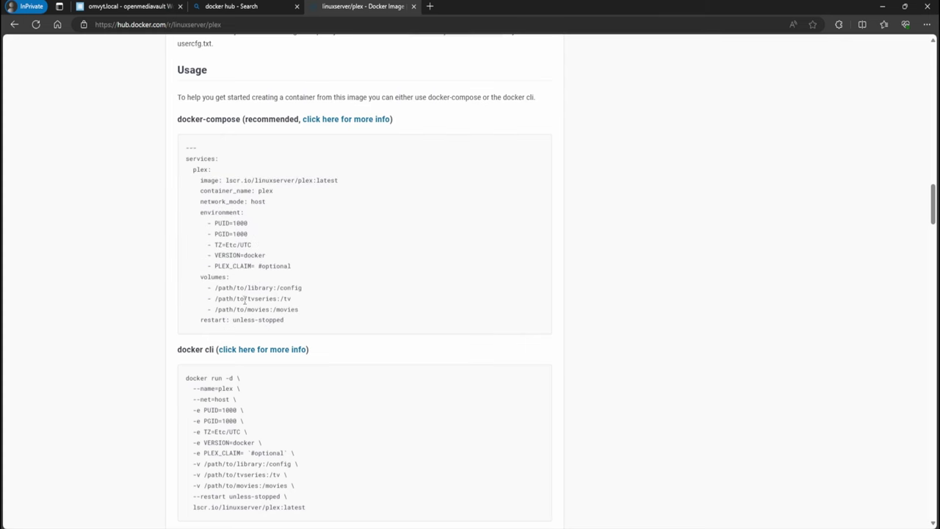
{"action": "left_click_drag", "start_coordinate": [272, 287], "coordinate": [312, 288]}
{"action": "left_click_drag", "start_coordinate": [239, 299], "coordinate": [297, 302]}
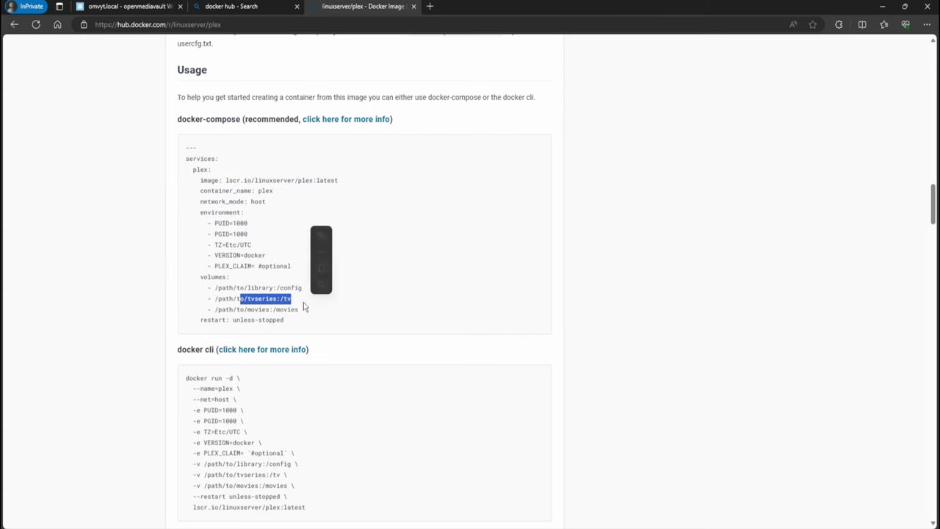
{"action": "left_click_drag", "start_coordinate": [230, 310], "coordinate": [288, 311]}
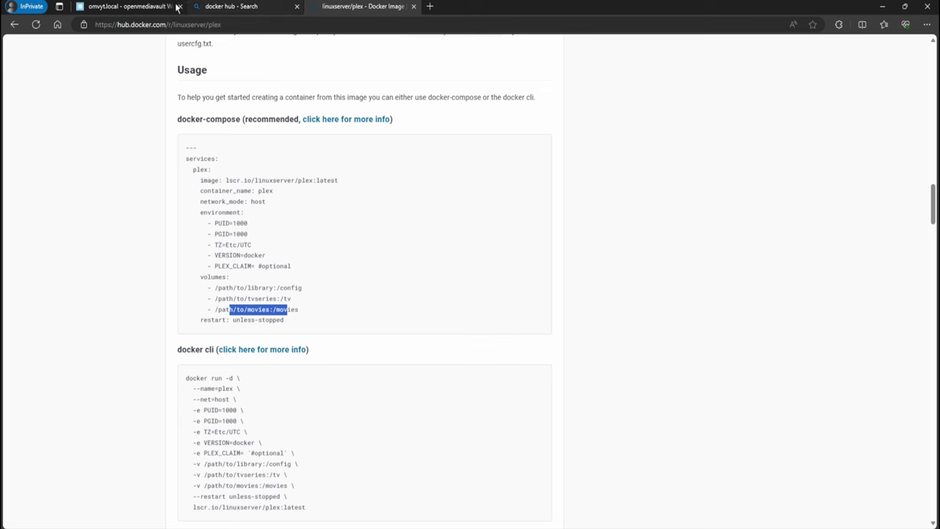
Switch to File Explorer and create a folder named plex in the data share.
{"action": "key", "text": "alt+Tab"}
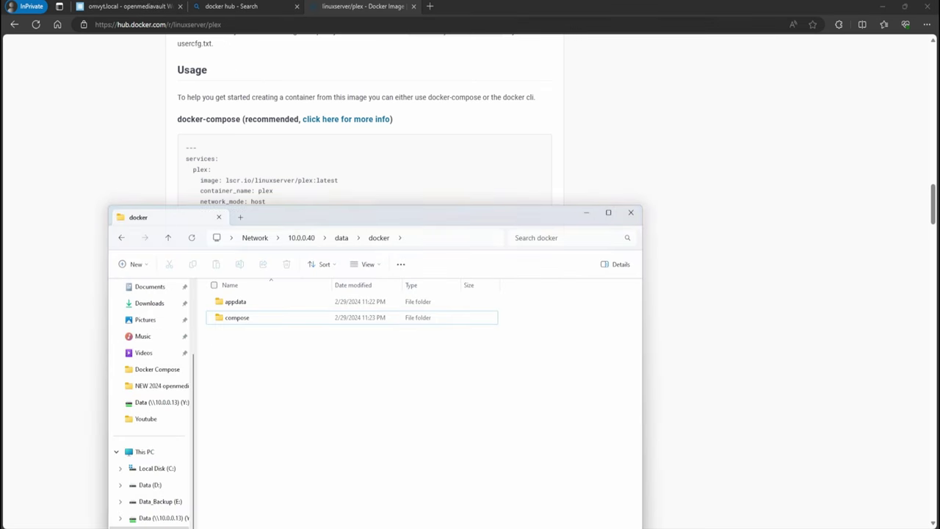
{"action": "left_click", "coordinate": [341, 238]}
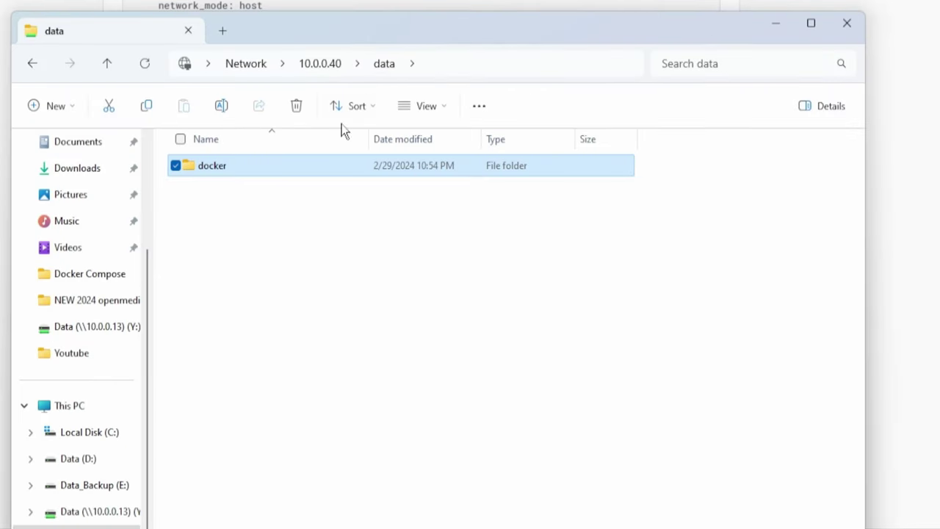
{"action": "right_click", "coordinate": [210, 235]}
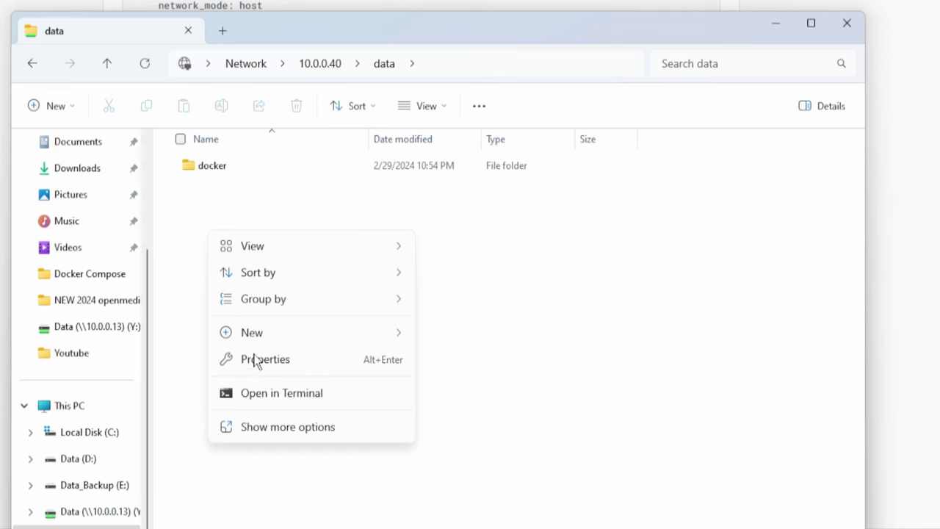
{"action": "mouse_move", "coordinate": [339, 344]}
{"action": "left_click", "coordinate": [465, 39]}
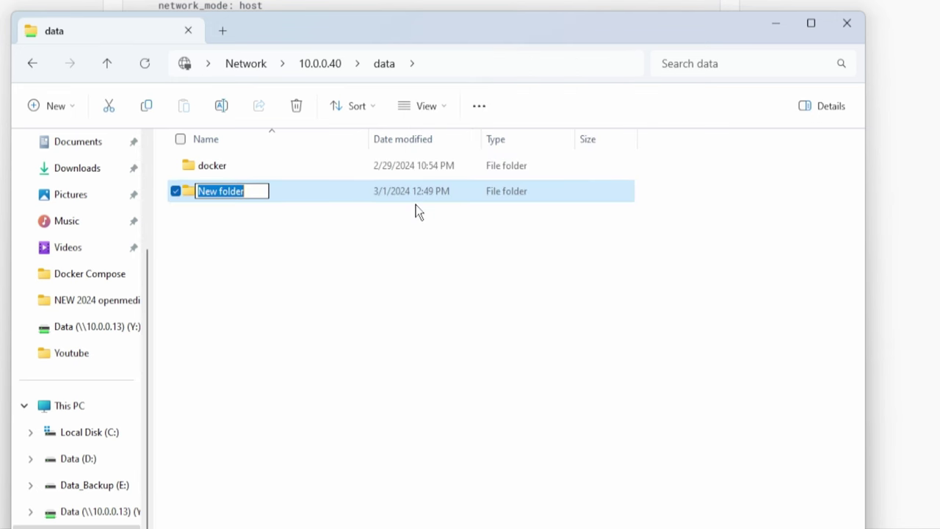
{"action": "type", "text": "plex"}
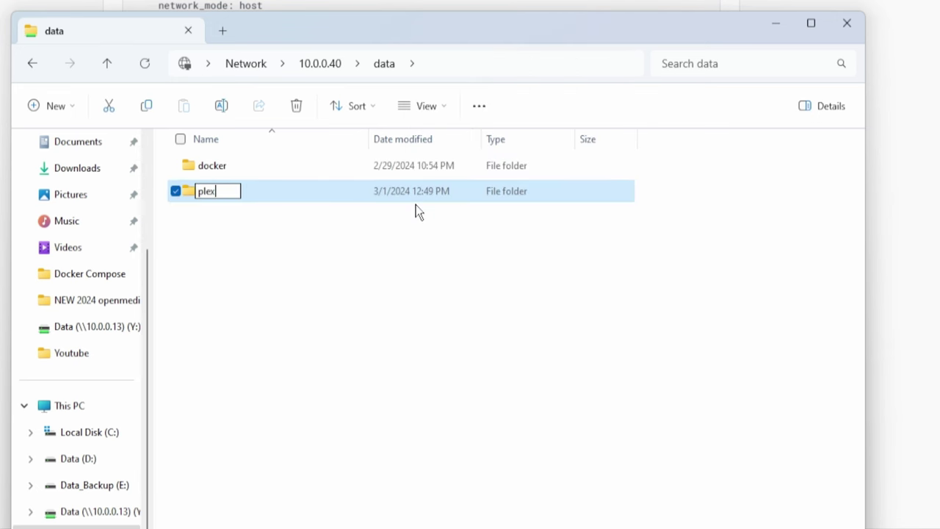
{"action": "key", "text": "Return"}
Create a folder named tvseries inside the plex folder.
{"action": "double_click", "coordinate": [416, 204]}
{"action": "right_click", "coordinate": [330, 235]}
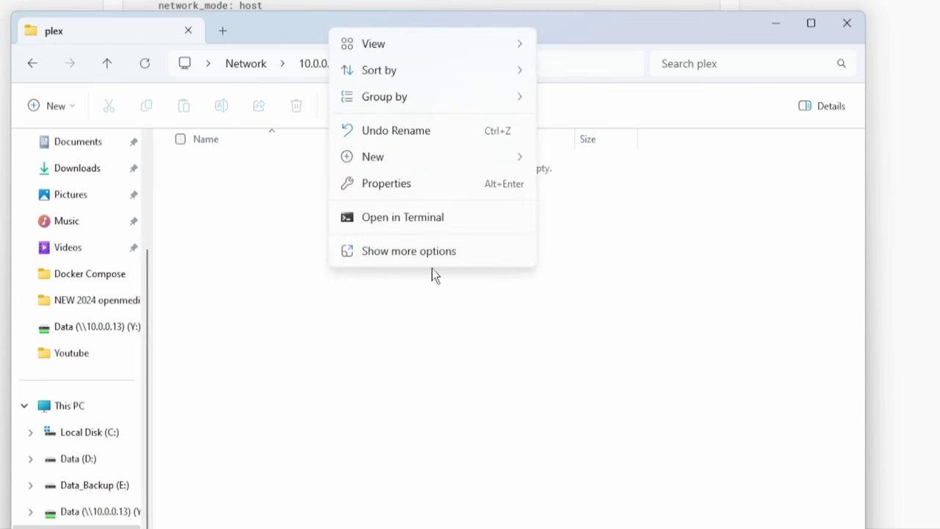
{"action": "mouse_move", "coordinate": [507, 154]}
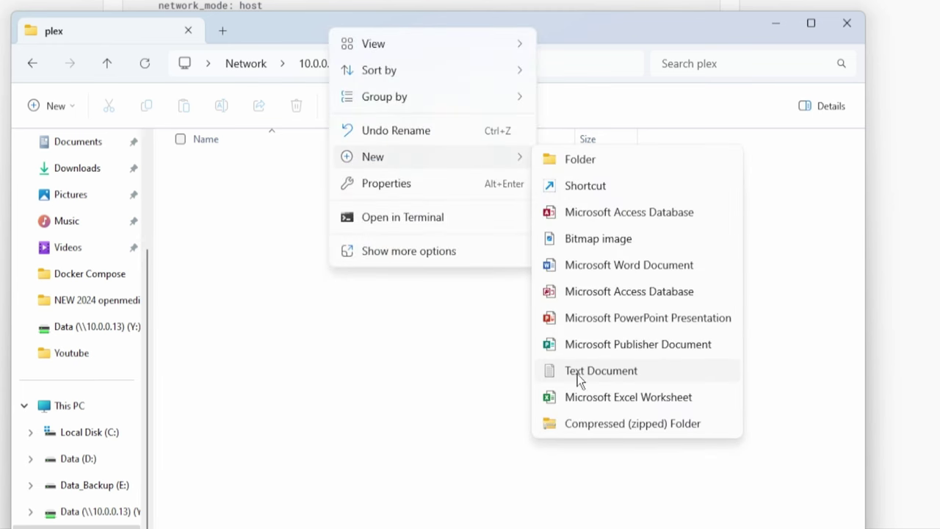
{"action": "left_click", "coordinate": [580, 159]}
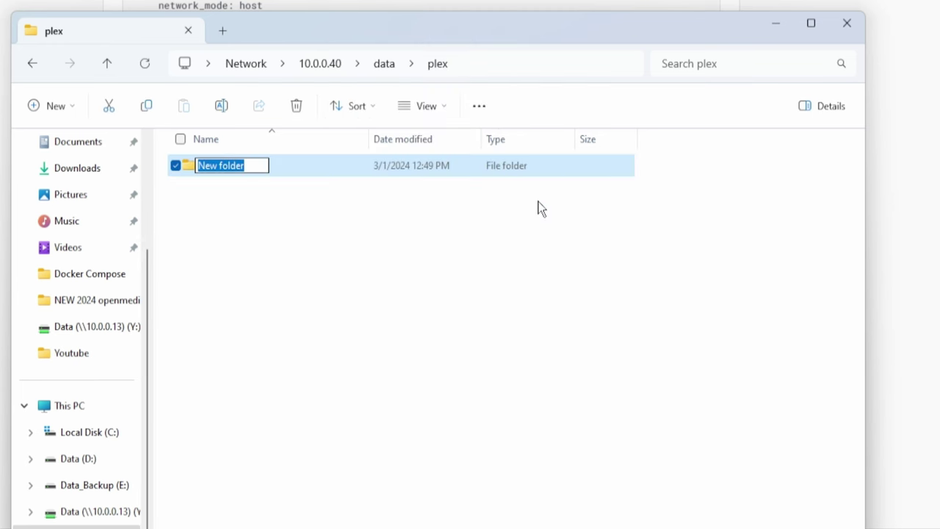
{"action": "type", "text": "tvseries"}
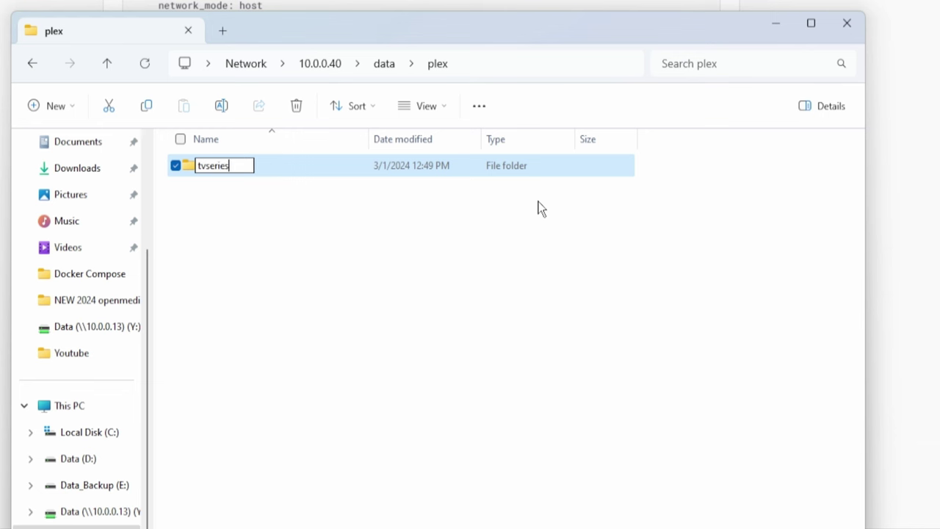
{"action": "key", "text": "Return"}
Create a folder named movies inside the plex folder.
{"action": "right_click", "coordinate": [258, 222]}
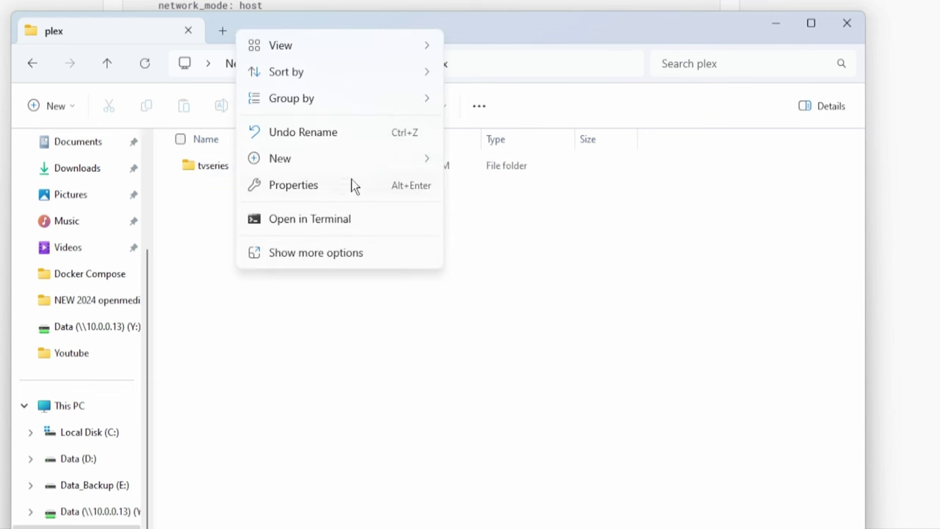
{"action": "mouse_move", "coordinate": [360, 160]}
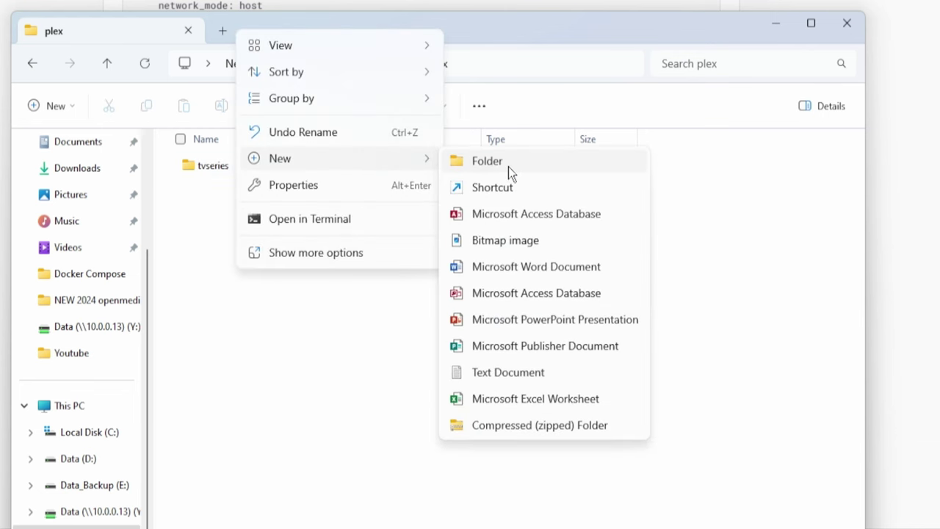
{"action": "left_click", "coordinate": [508, 167]}
{"action": "type", "text": "movies"}
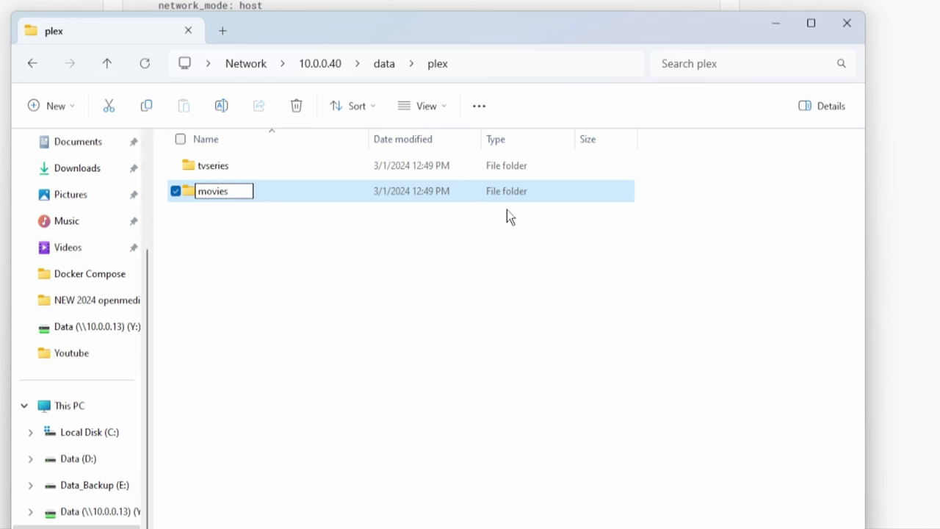
{"action": "key", "text": "Return"}
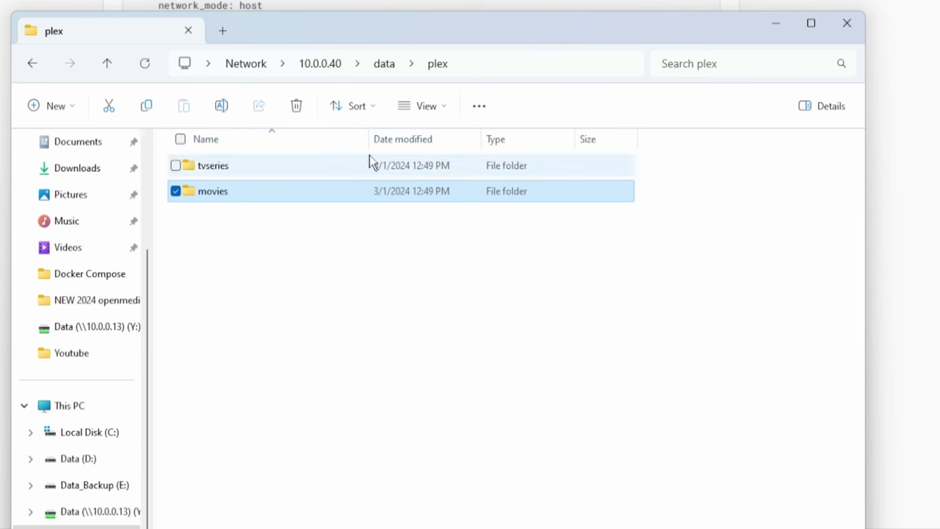
Open the appdata folder within the data share's docker folder.
{"action": "left_click", "coordinate": [385, 64]}
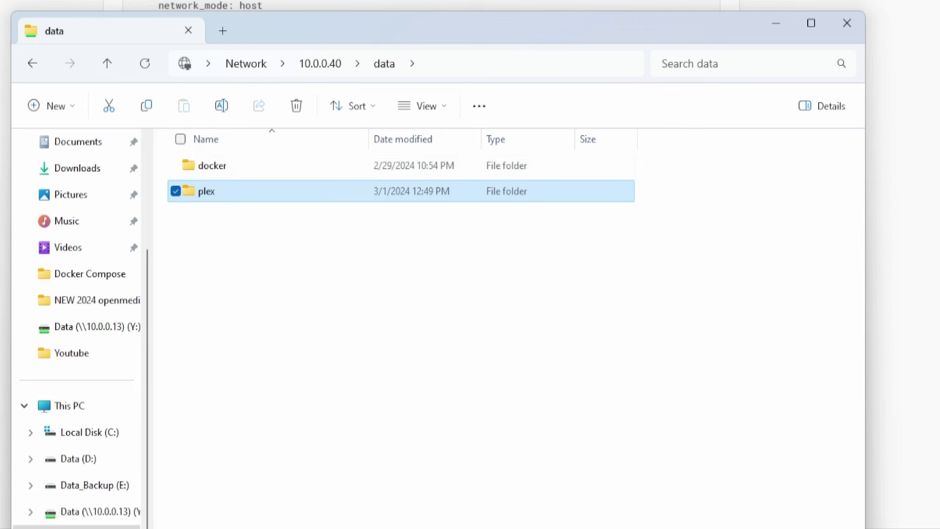
{"action": "double_click", "coordinate": [220, 168]}
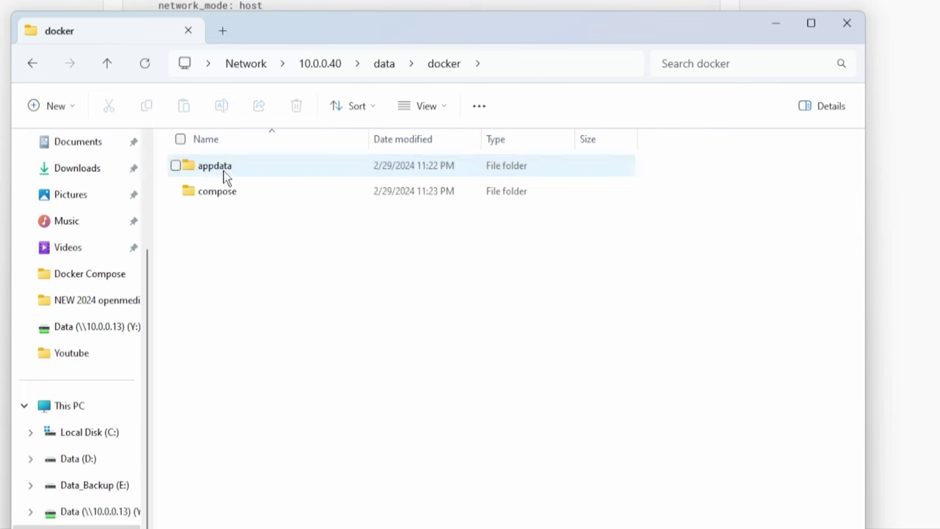
{"action": "double_click", "coordinate": [223, 171]}
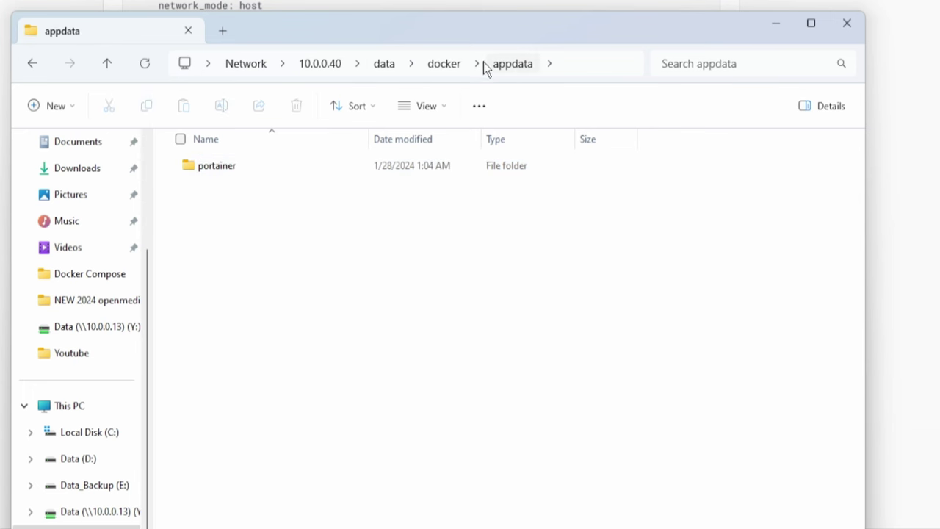
Return to the top of the data share and open its plex folder.
{"action": "left_click", "coordinate": [438, 65]}
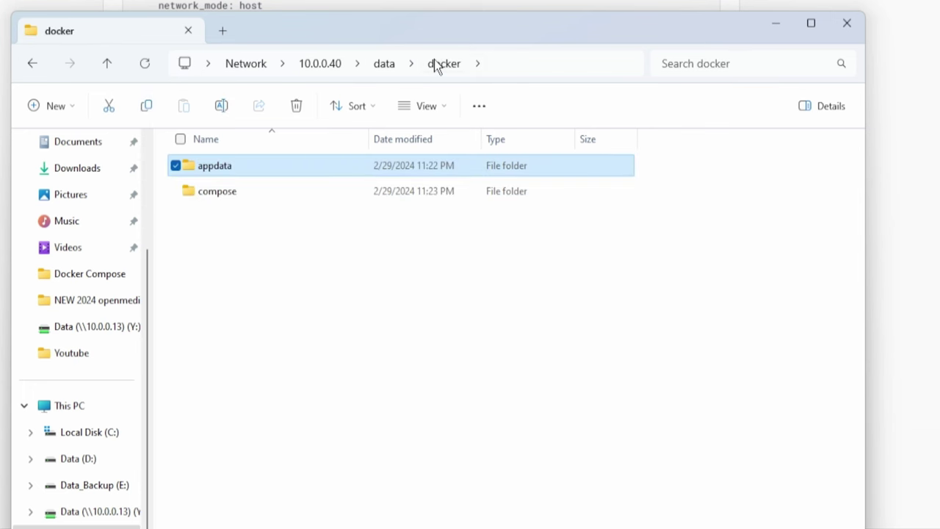
{"action": "left_click", "coordinate": [382, 65]}
{"action": "double_click", "coordinate": [226, 193]}
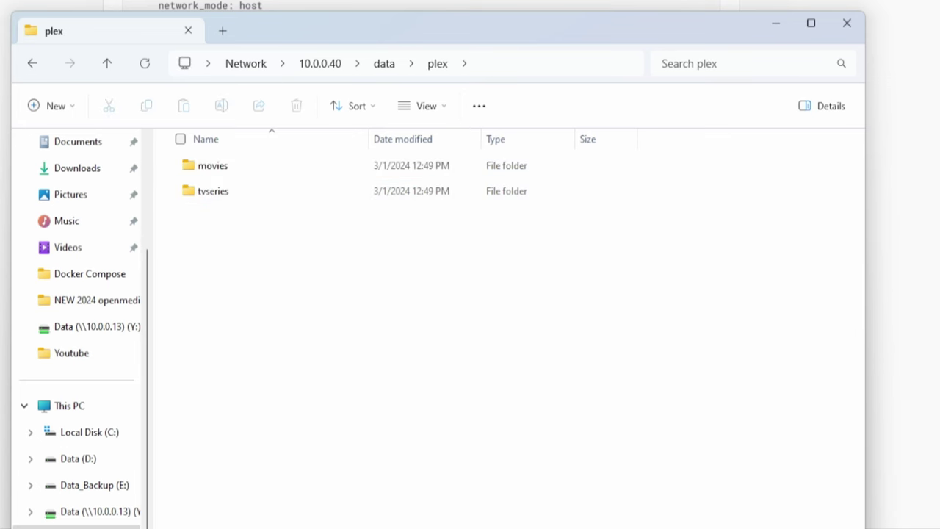
Switch to openmediavault in the browser and start a new shared folder named movies on the /dev/sdb1 data drive.
{"action": "left_click", "coordinate": [132, 7]}
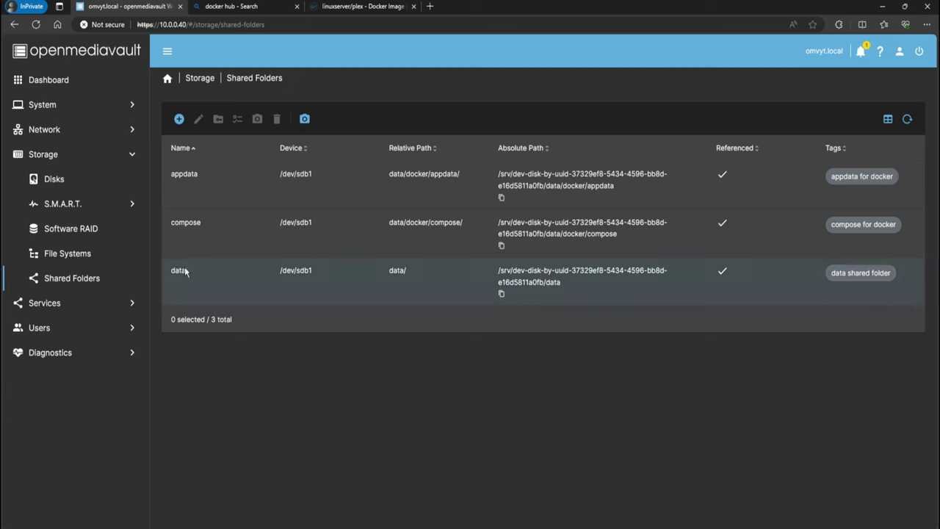
{"action": "left_click", "coordinate": [179, 118]}
{"action": "left_click", "coordinate": [238, 120]}
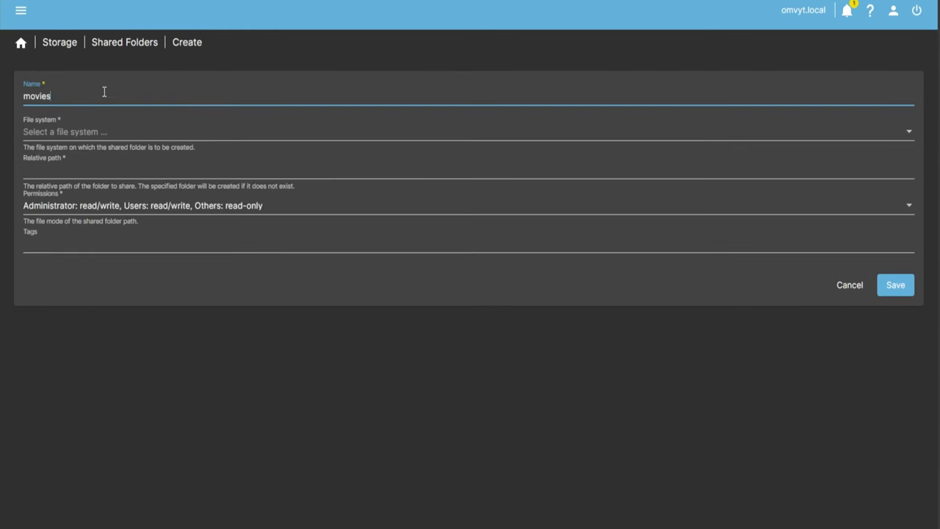
{"action": "left_click", "coordinate": [466, 132]}
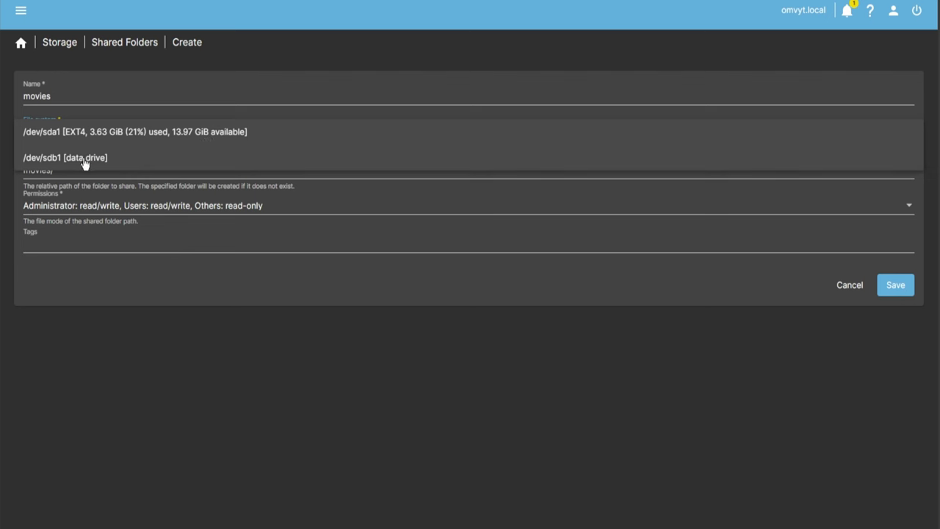
{"action": "left_click", "coordinate": [85, 158]}
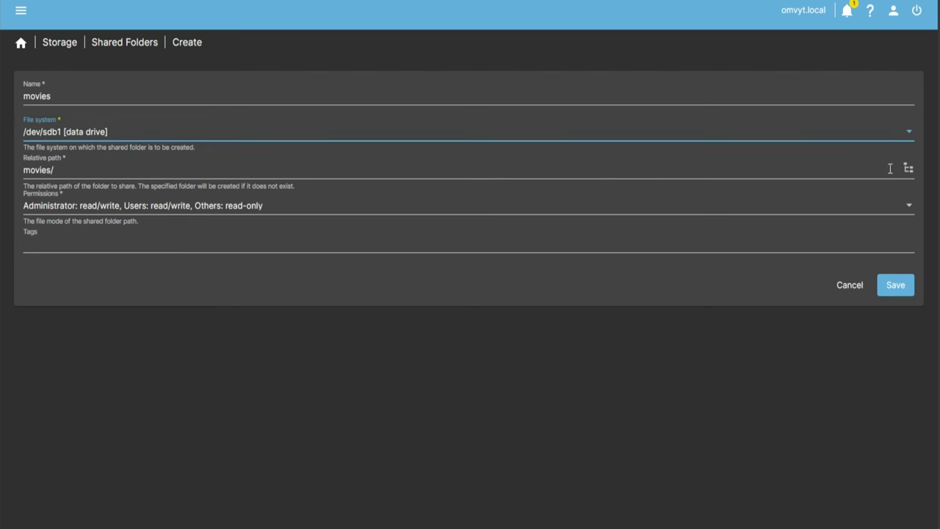
Set the movies shared folder's relative path to data/plex/movies/, tag it "movies folder for plex" and save it.
{"action": "left_click", "coordinate": [909, 168]}
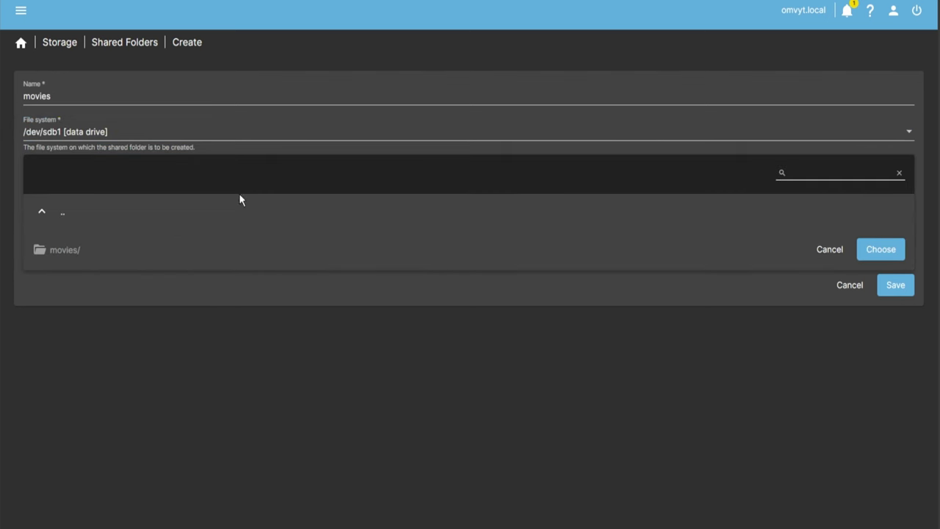
{"action": "left_click", "coordinate": [42, 212]}
{"action": "left_click", "coordinate": [87, 219]}
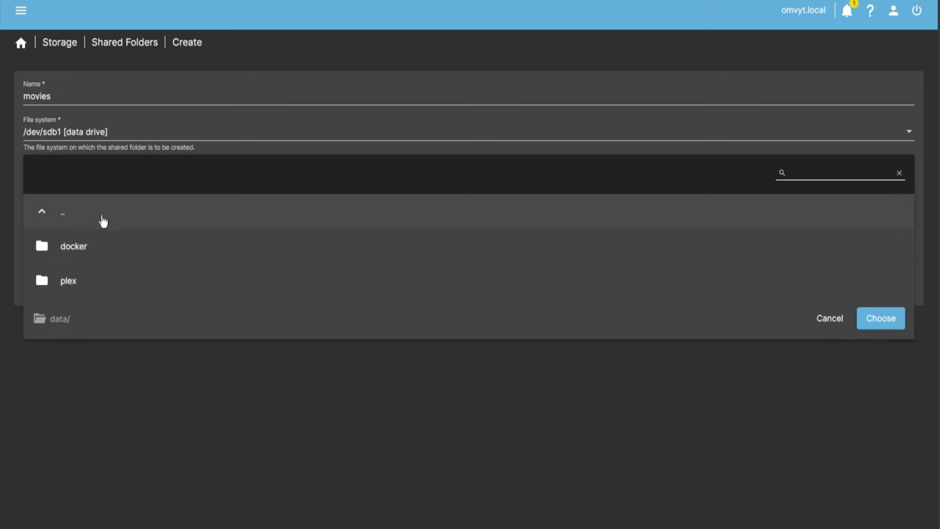
{"action": "left_click", "coordinate": [90, 289]}
{"action": "left_click", "coordinate": [87, 250]}
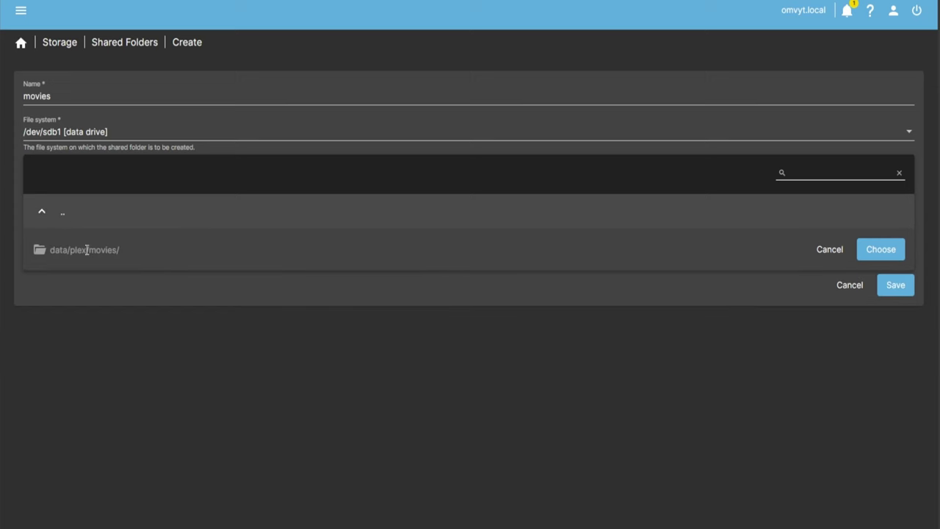
{"action": "left_click", "coordinate": [881, 249]}
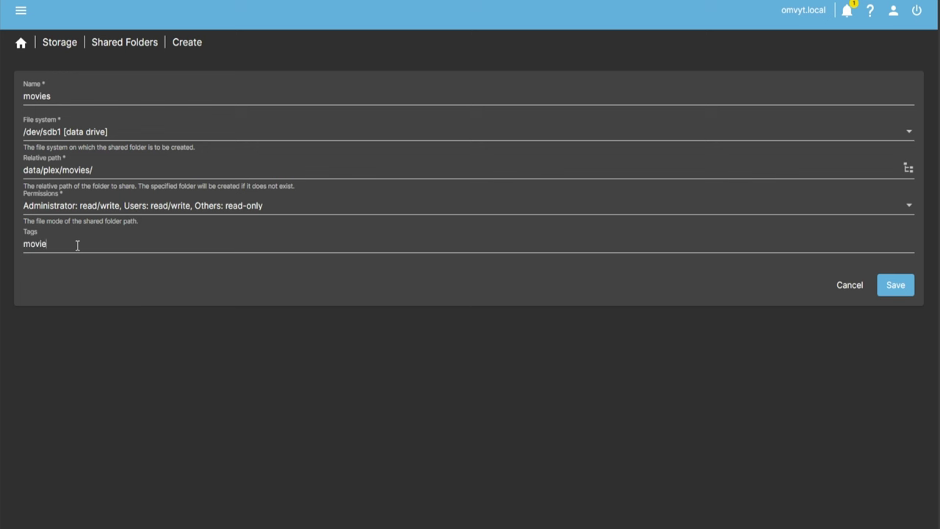
{"action": "type", "text": "plex"}
{"action": "left_click", "coordinate": [897, 285]}
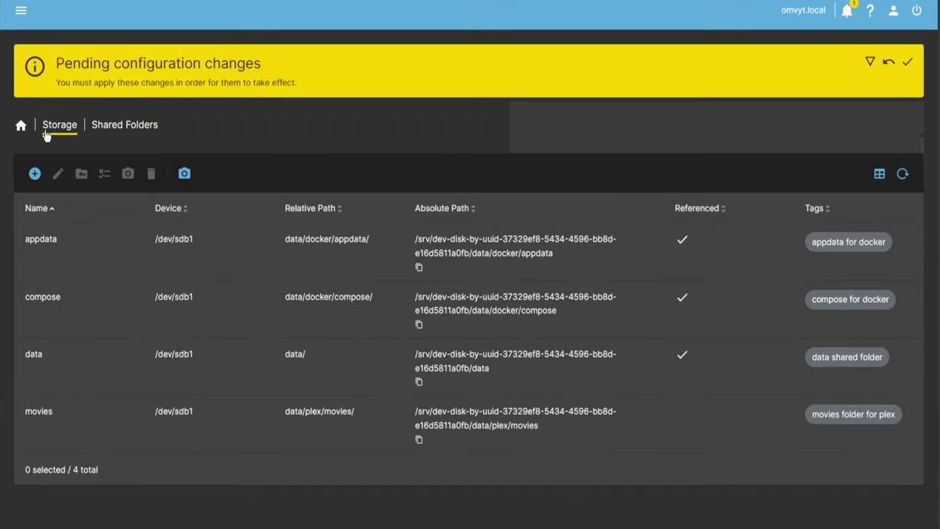
Start another shared folder named tvseries on the /dev/sdb1 data drive.
{"action": "left_click", "coordinate": [33, 171]}
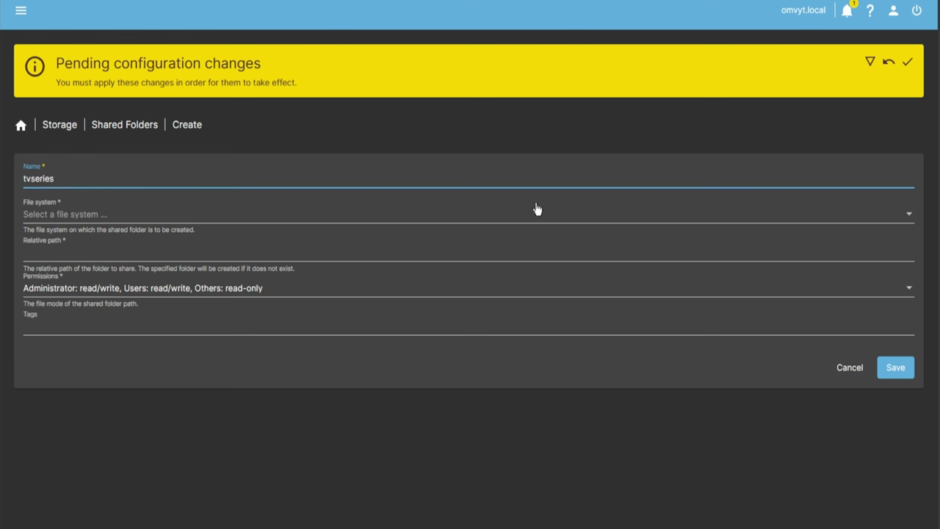
{"action": "left_click", "coordinate": [732, 198]}
{"action": "left_click", "coordinate": [679, 212]}
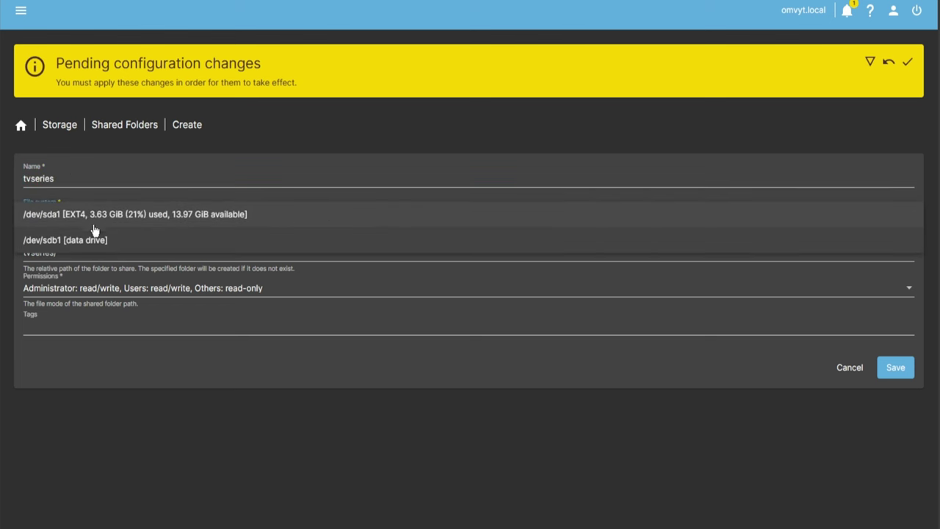
{"action": "left_click", "coordinate": [79, 245]}
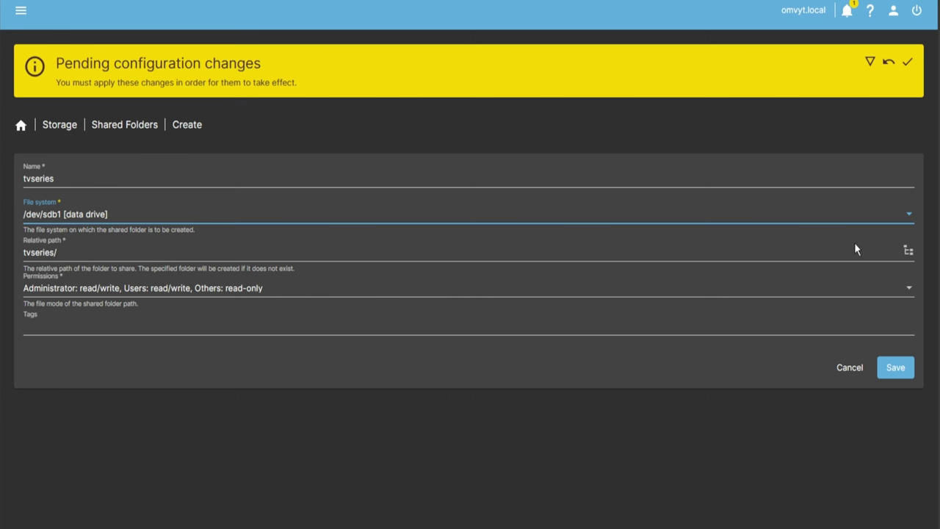
Set the tvseries shared folder's relative path to data/plex/tvseries/, tag it "tvseries folder for plex" and save it.
{"action": "left_click", "coordinate": [908, 250]}
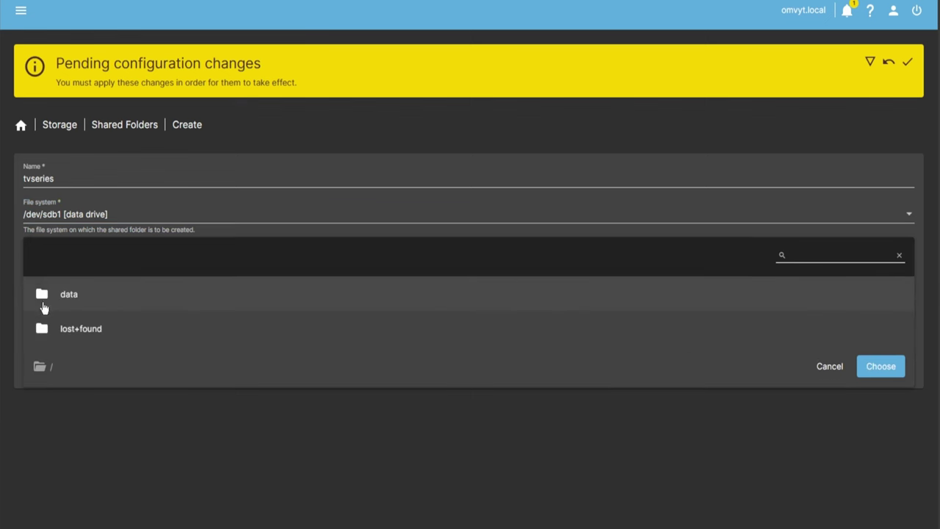
{"action": "left_click", "coordinate": [86, 297]}
{"action": "left_click", "coordinate": [78, 375]}
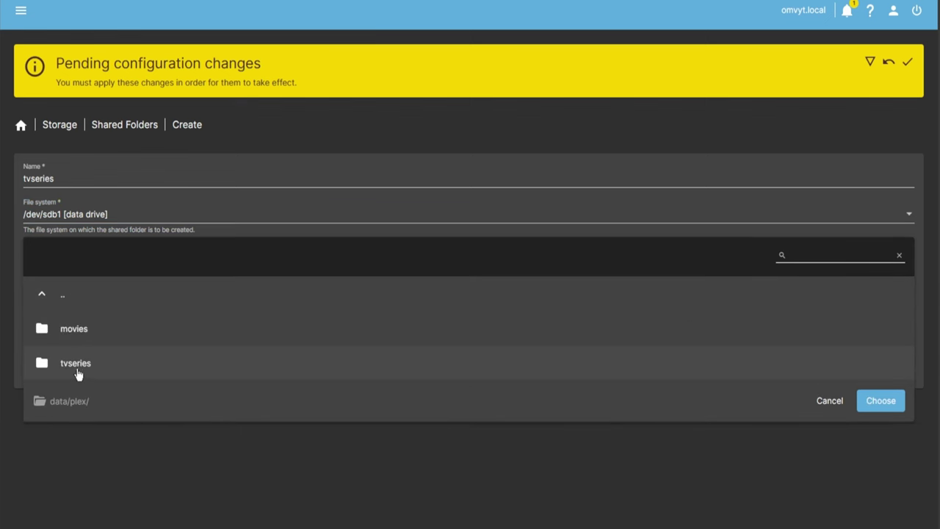
{"action": "left_click", "coordinate": [84, 367]}
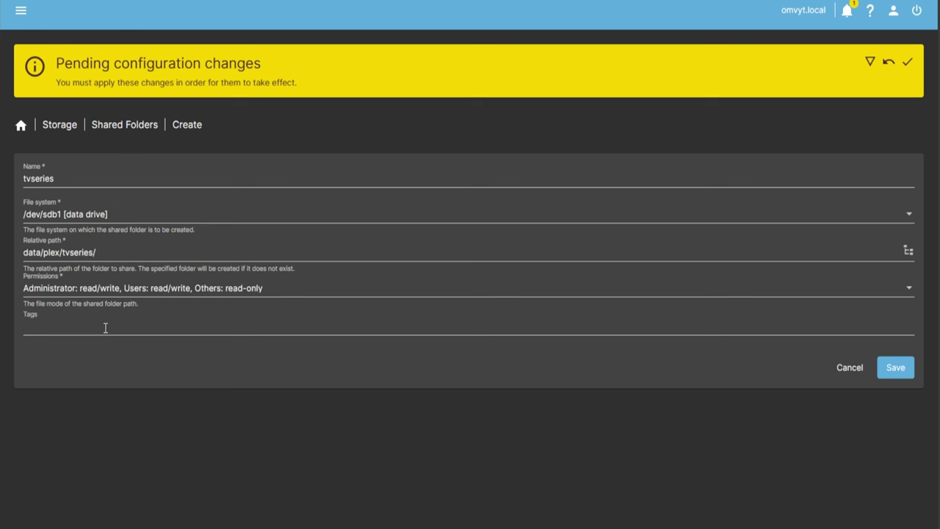
{"action": "type", "text": "tvse"}
{"action": "type", "text": "ries for"}
{"action": "type", "text": "folder"}
{"action": "left_click", "coordinate": [899, 371]}
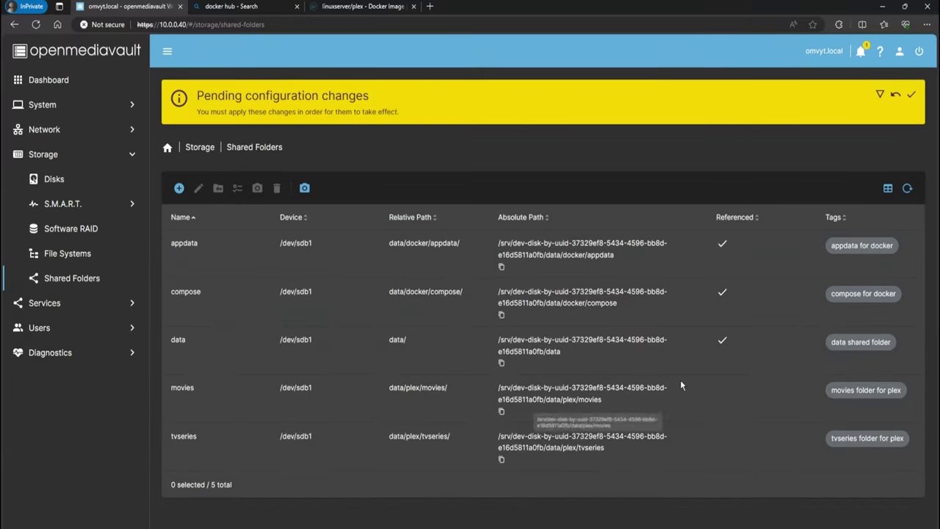
Apply the pending configuration changes for the new shared folders.
{"action": "left_click", "coordinate": [910, 94]}
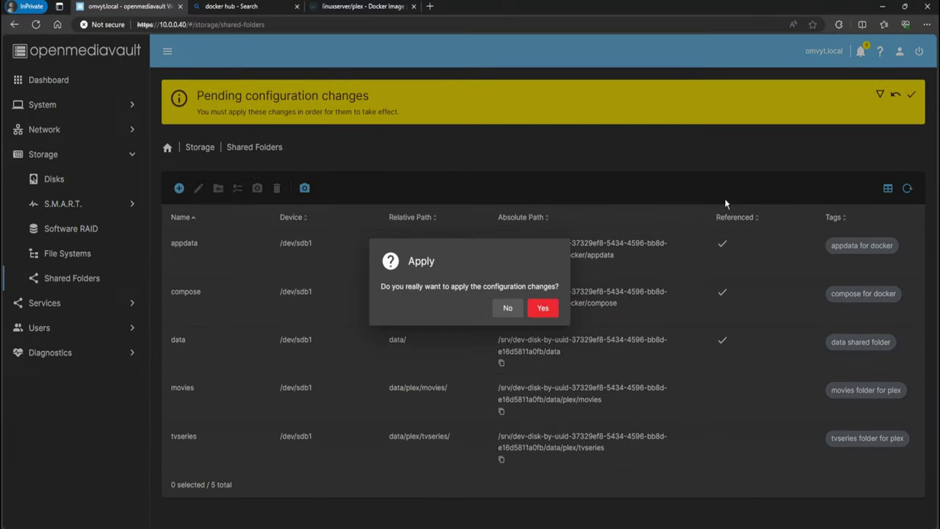
{"action": "left_click", "coordinate": [538, 308]}
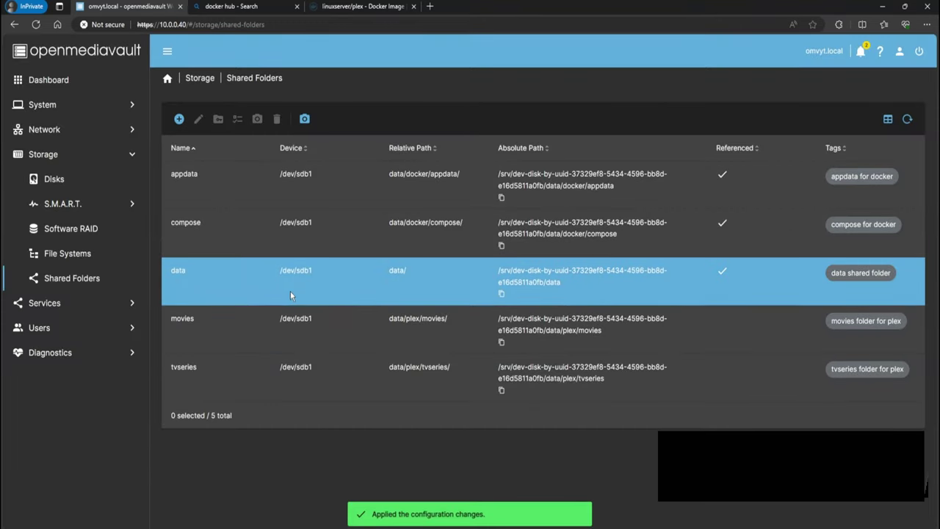
{"action": "left_click", "coordinate": [186, 220]}
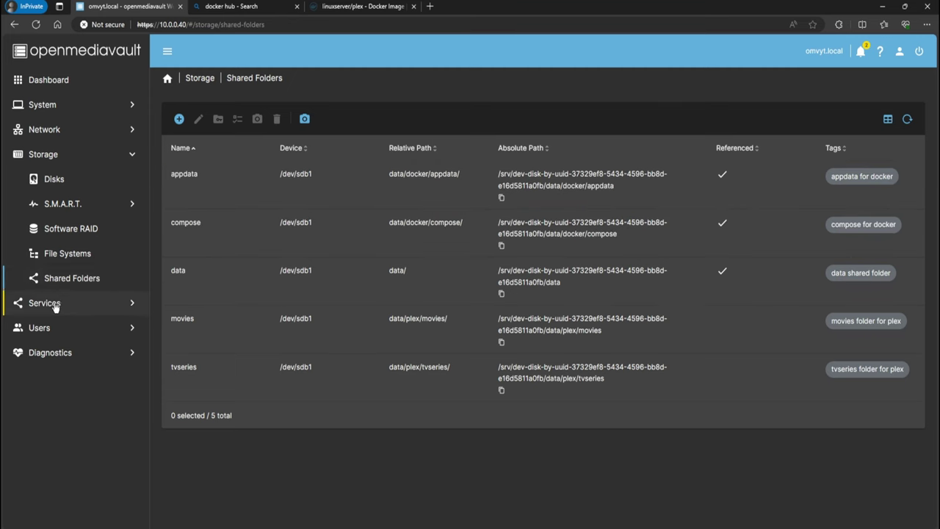
Review the Compose service settings for the compose files and data shared folders, including the CHANGE_TO_COMPOSE_DATA_PATH note.
{"action": "left_click", "coordinate": [92, 303]}
{"action": "left_click", "coordinate": [212, 147]}
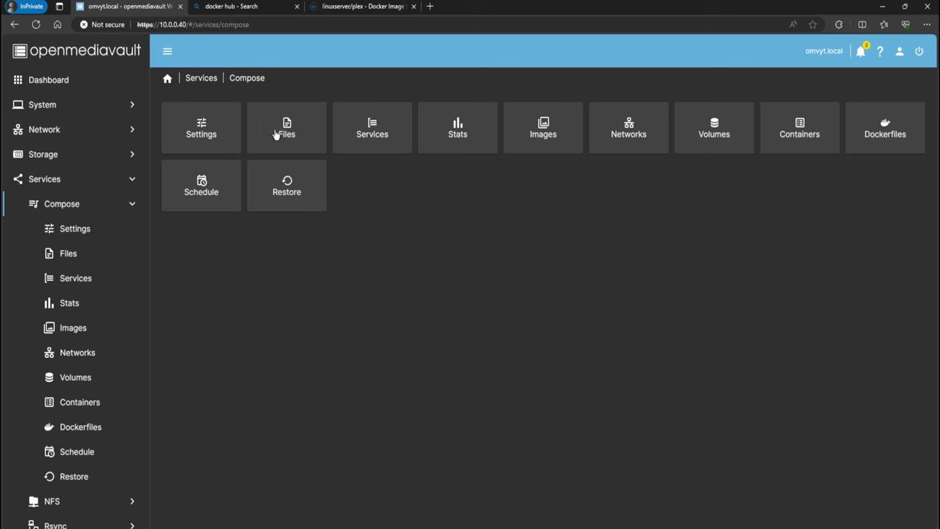
{"action": "left_click", "coordinate": [214, 134]}
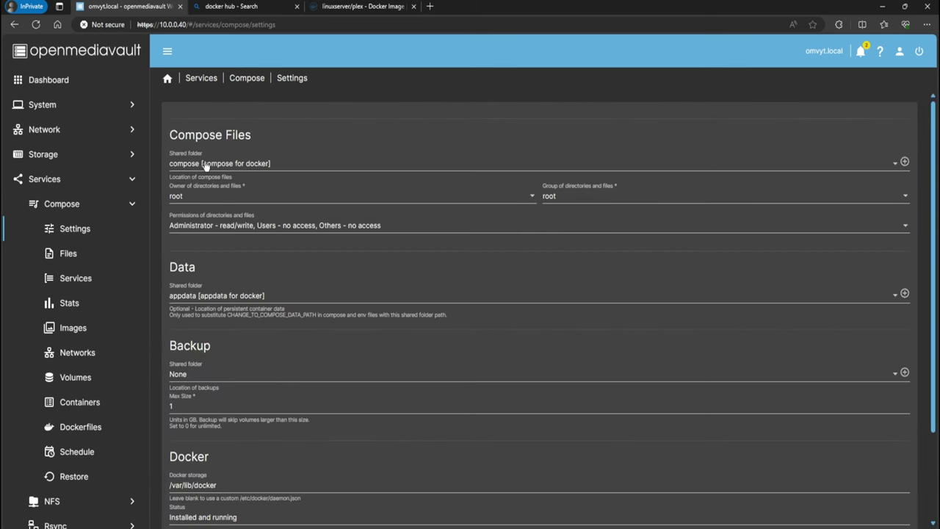
{"action": "left_click", "coordinate": [206, 165]}
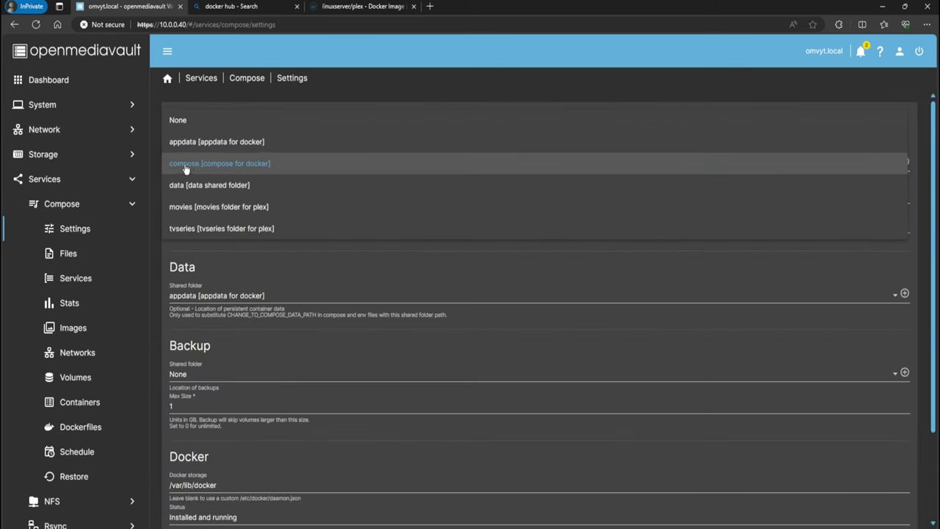
{"action": "left_click", "coordinate": [231, 165]}
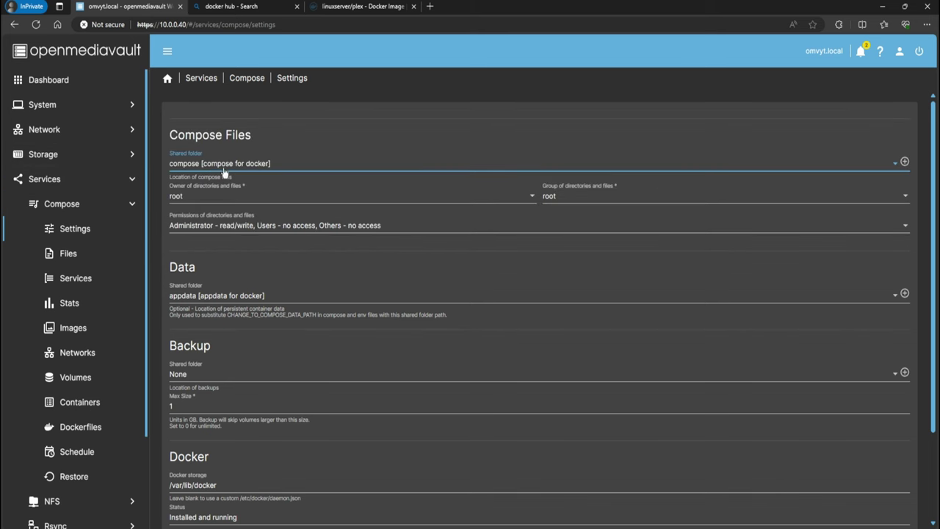
{"action": "scroll", "coordinate": [199, 213], "scroll_direction": "down", "scroll_amount": 2}
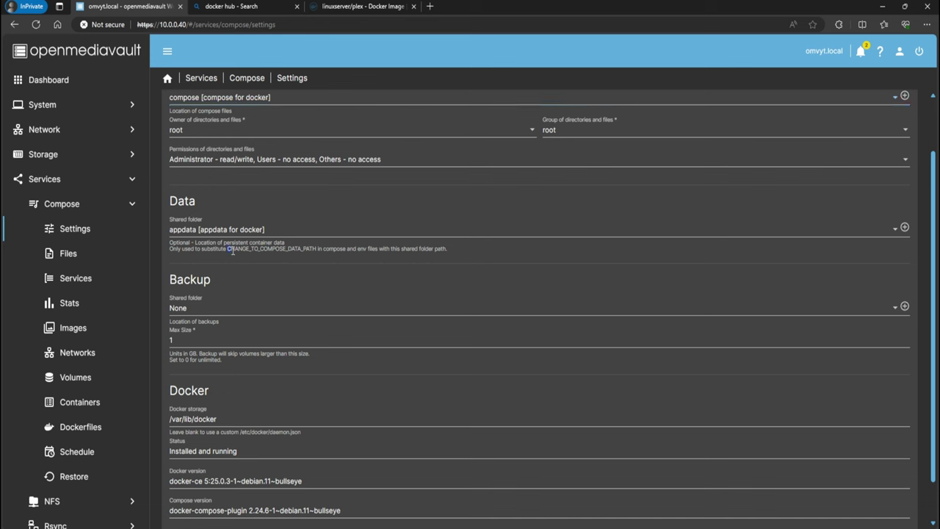
{"action": "left_click_drag", "start_coordinate": [229, 249], "coordinate": [318, 250]}
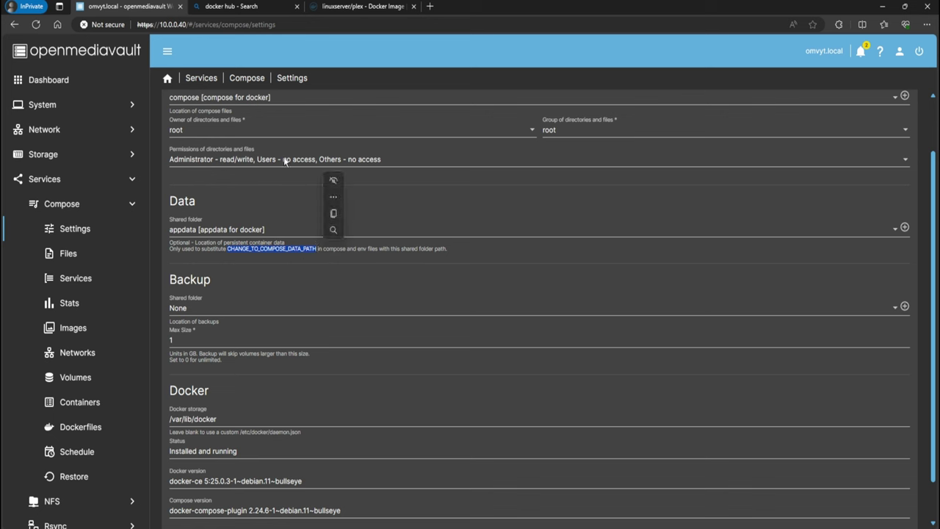
Start a new compose file under the Compose service's files, with plex as both name and description.
{"action": "left_click", "coordinate": [250, 83]}
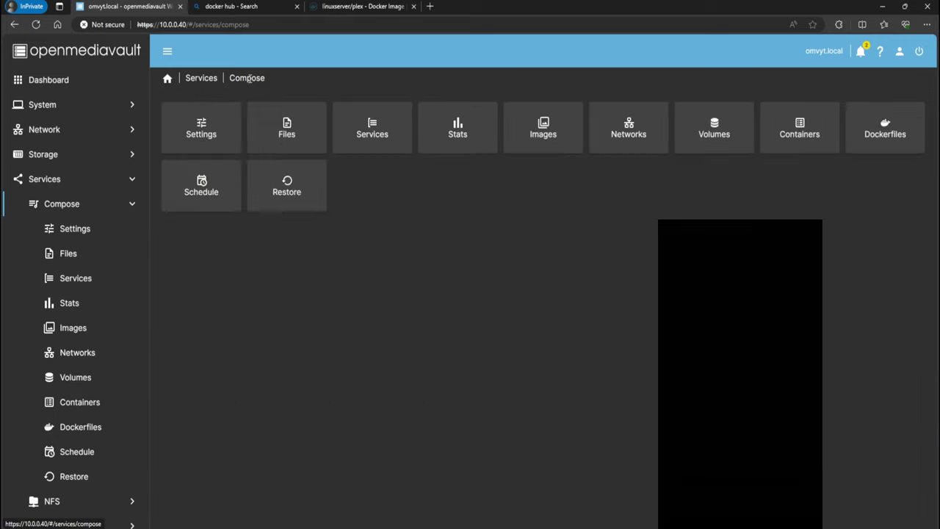
{"action": "left_click", "coordinate": [279, 128]}
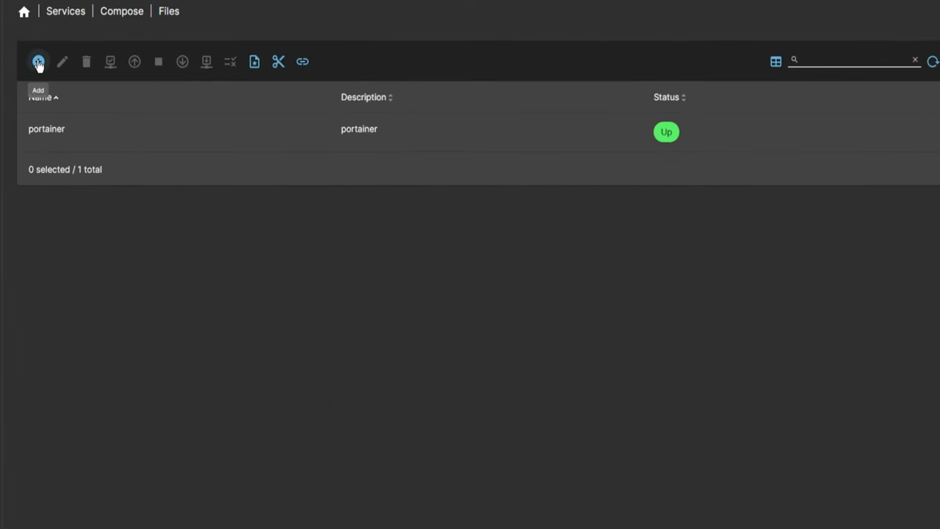
{"action": "left_click", "coordinate": [178, 118]}
{"action": "left_click", "coordinate": [71, 96]}
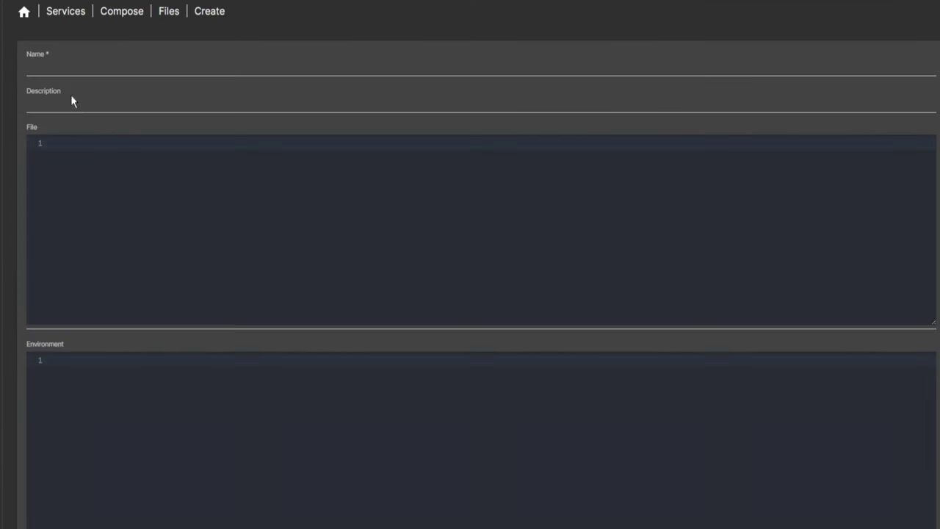
{"action": "left_click", "coordinate": [96, 68]}
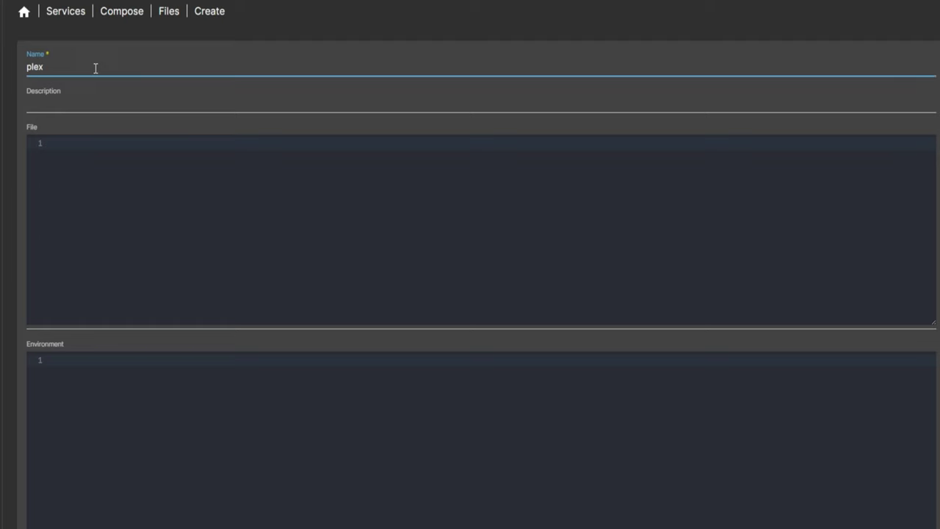
{"action": "key", "text": "Tab"}
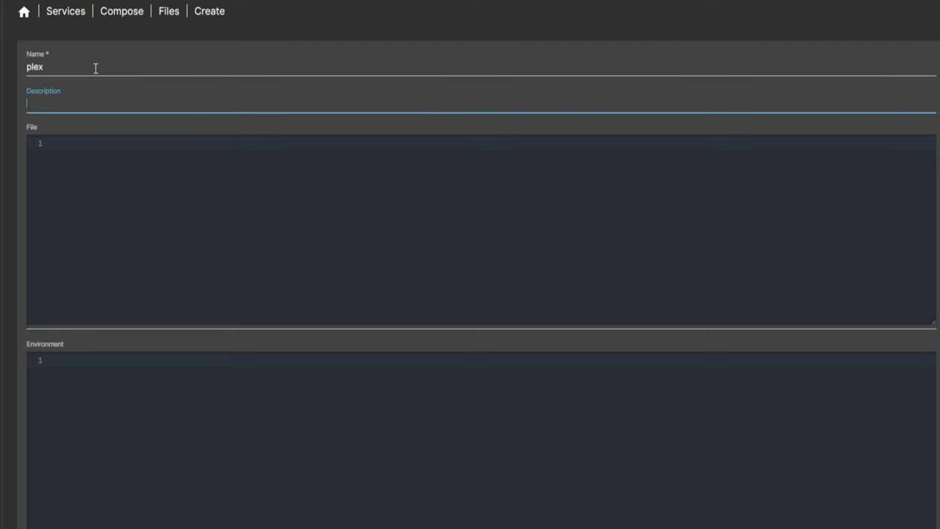
{"action": "type", "text": "plex"}
{"action": "key", "text": "Tab"}
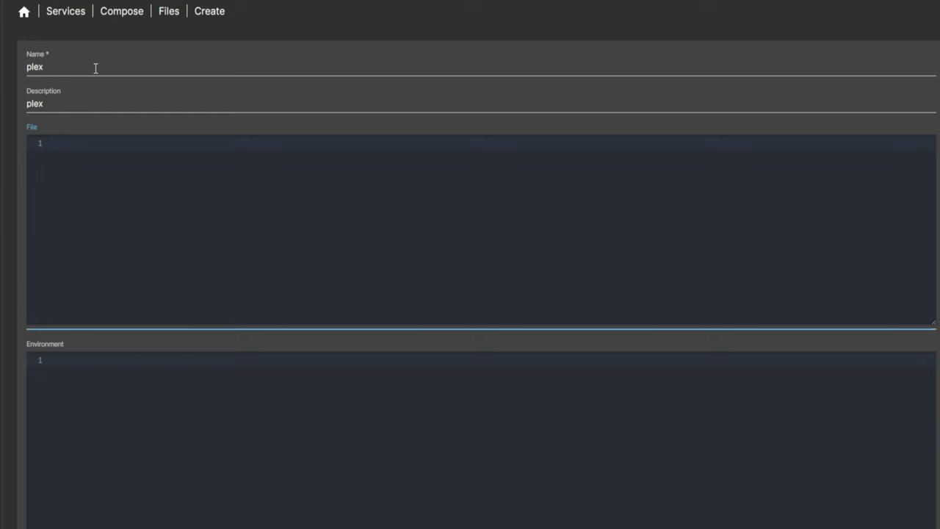
Paste the linuxserver/plex docker-compose example as the file content and set PUID to 1001 and PGID to 100.
{"action": "type", "text": "--- services:   plex:     image: lscr.io/linuxserver/plex:latest     container_name: plex     network_mode: host     environment:       - PUID=1000       - PGID=1000       - TZ=Etc/UTC       - VERSION=docker       - PLEX_CLAIM= #optional     volumes:       - /path/to/library:/config       - /path/to/tvseries:/tv       - /path/to/movies:/movies     restart: unless-stopped"}
{"action": "left_click", "coordinate": [149, 207]}
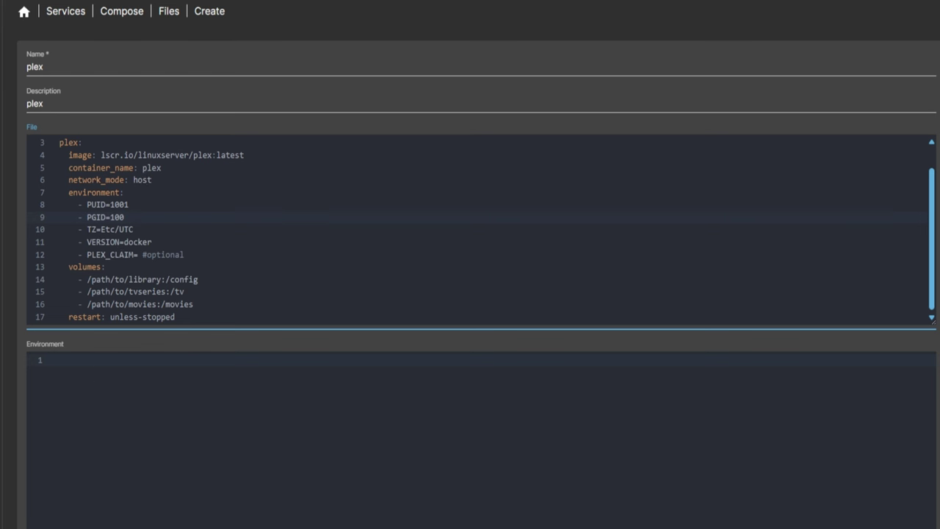
{"action": "left_click", "coordinate": [220, 360]}
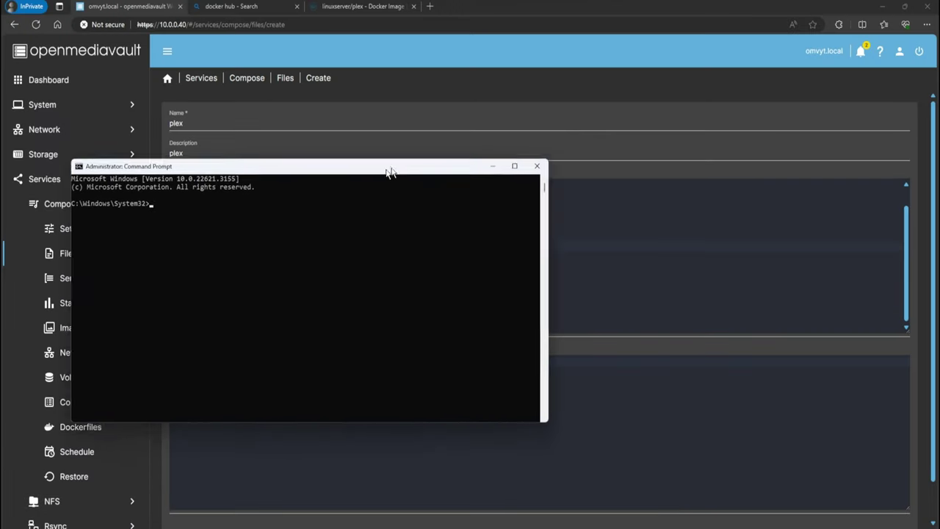
{"action": "left_click", "coordinate": [365, 262]}
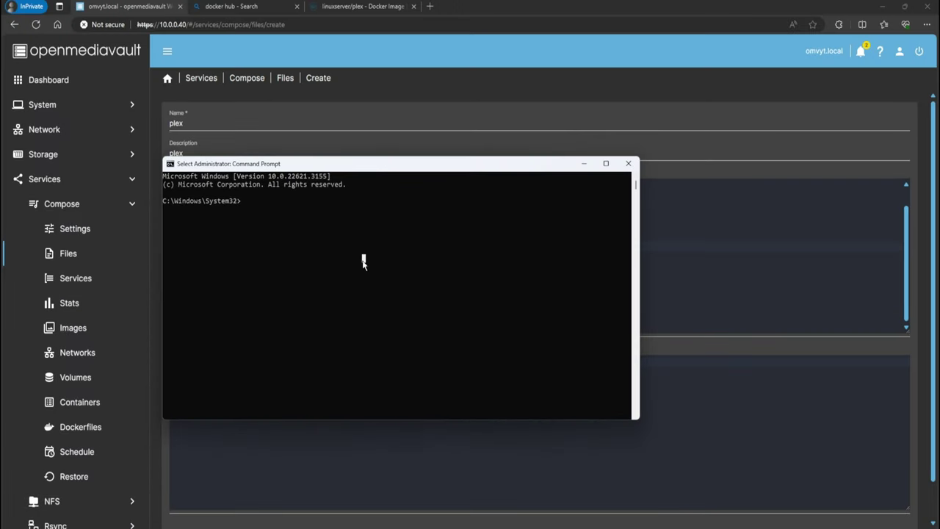
{"action": "type", "text": "ssh root"}
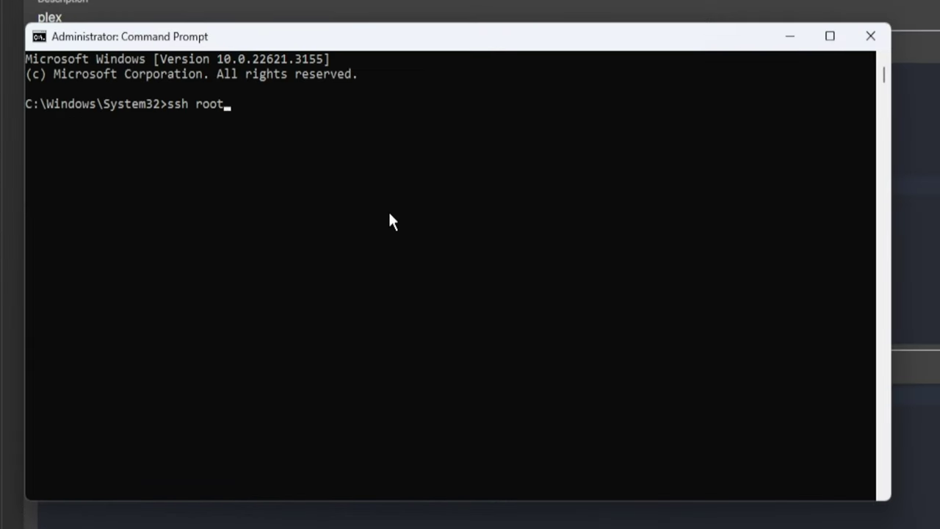
{"action": "type", "text": "@10.0.0."}
{"action": "type", "text": "40"}
{"action": "key", "text": "Return"}
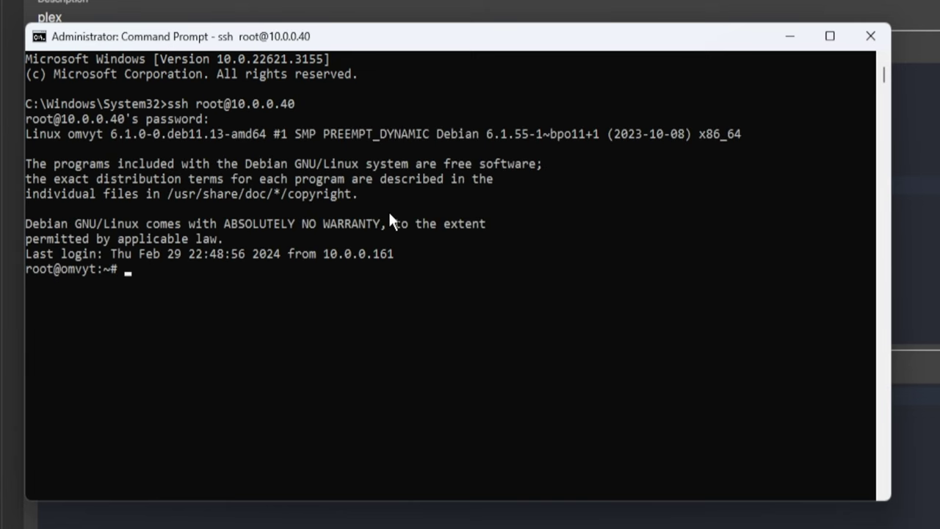
Look up the user and group IDs of appuser with the id command, then return to the compose file.
{"action": "type", "text": "id appus"}
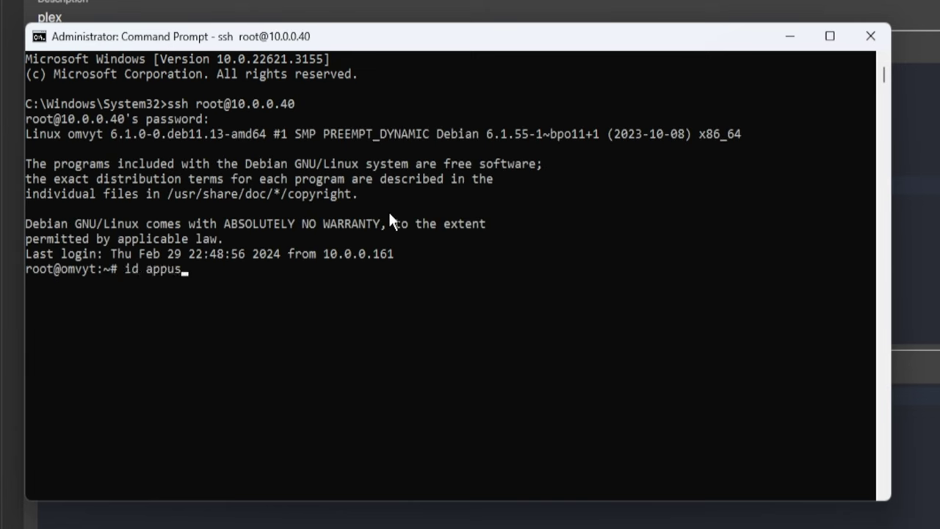
{"action": "type", "text": "er"}
{"action": "key", "text": "Return"}
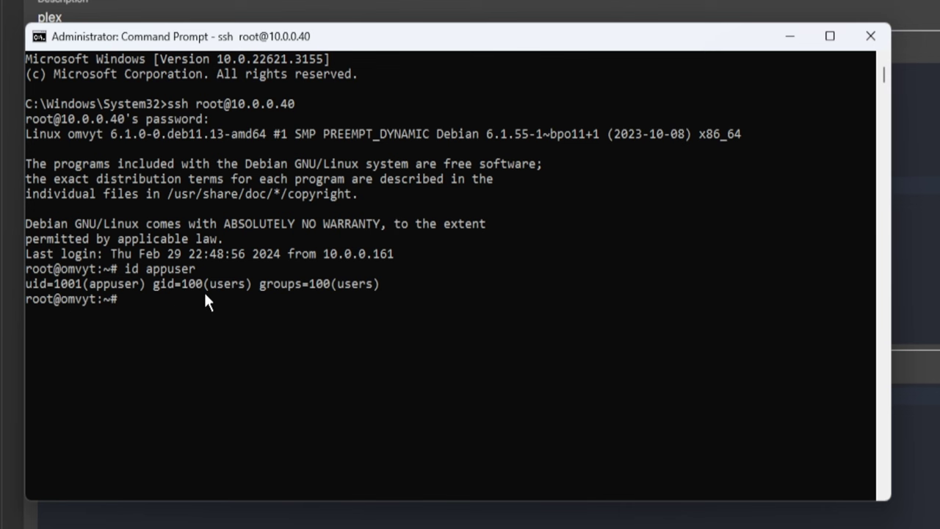
{"action": "left_click", "coordinate": [793, 38]}
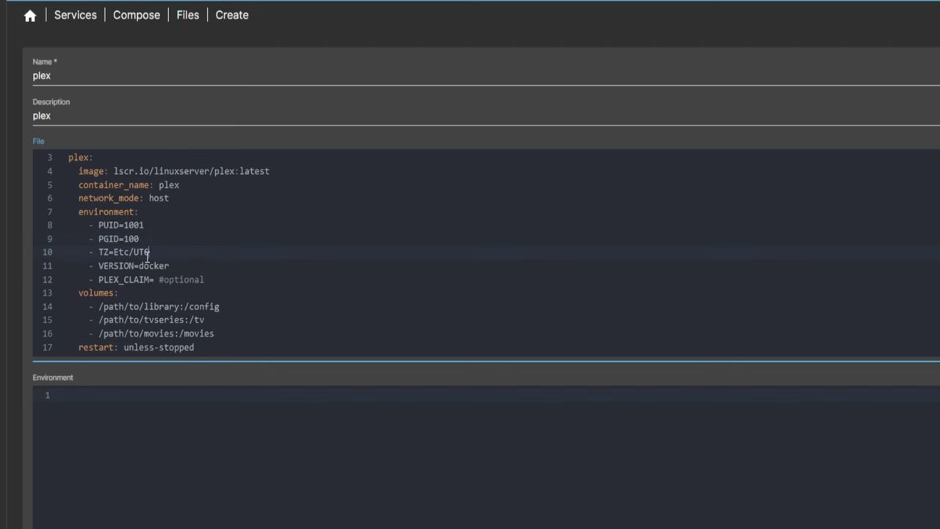
Clear the timezone value of the TZ variable in the plex compose file's environment section.
{"action": "left_click_drag", "start_coordinate": [150, 252], "coordinate": [119, 257]}
{"action": "key", "text": "BackSpace"}
{"action": "key", "text": "BackSpace"}
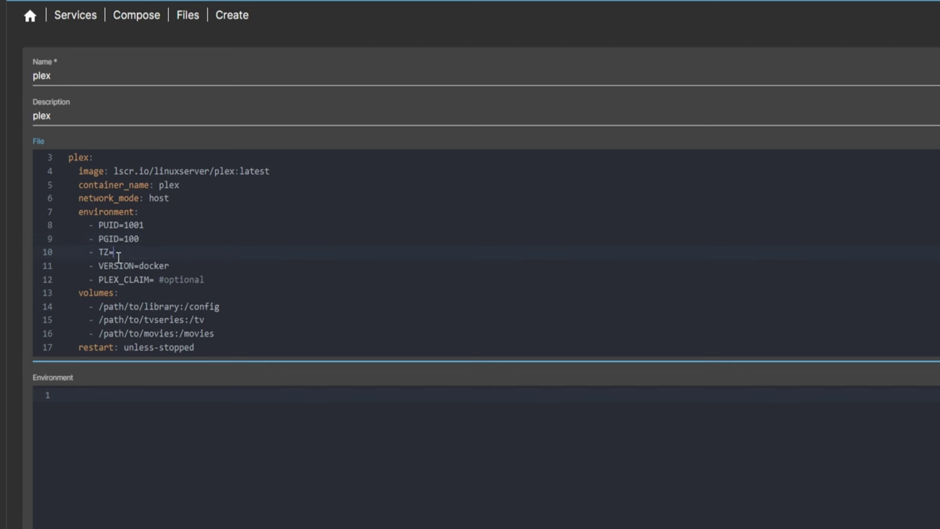
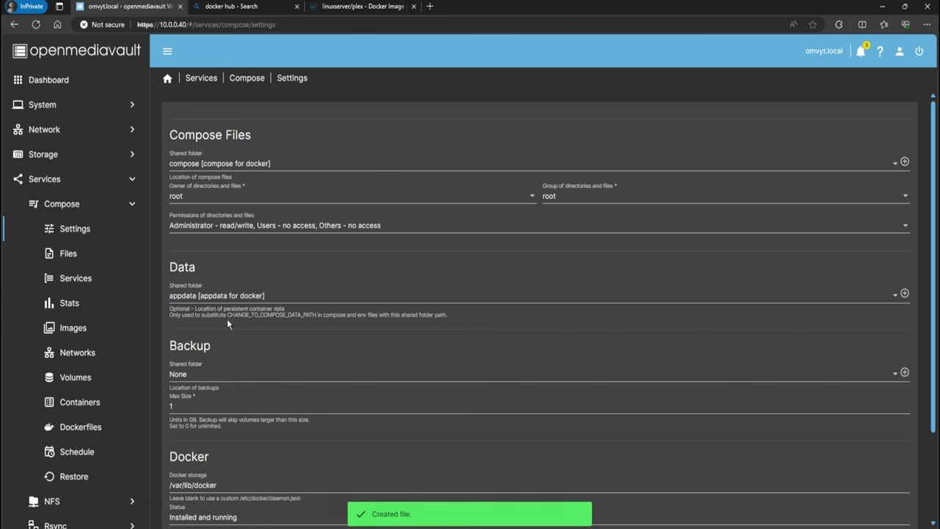
Copy the CHANGE_TO_COMPOSE_DATA_PATH placeholder from the Data section's note in the Compose settings.
{"action": "left_click_drag", "start_coordinate": [227, 314], "coordinate": [301, 317]}
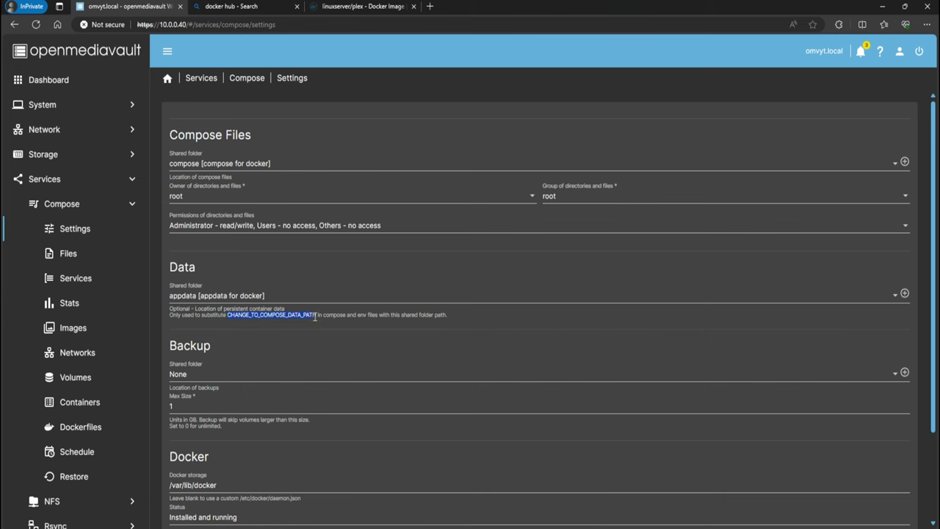
{"action": "right_click", "coordinate": [318, 316]}
{"action": "left_click", "coordinate": [321, 326]}
Edit the plex compose file so the /config volume's host path is CHANGE_TO_COMPOSE_DATA_PATH/plex/config.
{"action": "left_click", "coordinate": [250, 79]}
{"action": "left_click", "coordinate": [262, 140]}
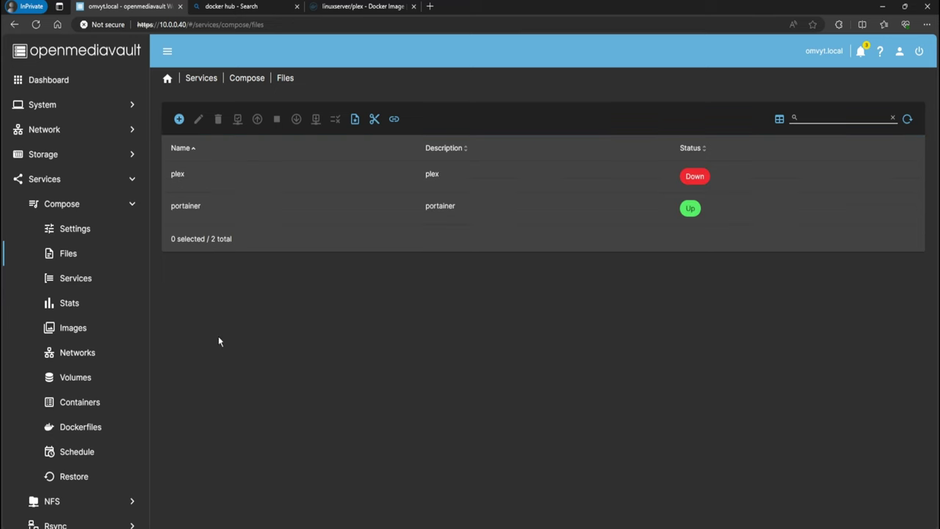
{"action": "left_click", "coordinate": [201, 170]}
{"action": "left_click", "coordinate": [198, 118]}
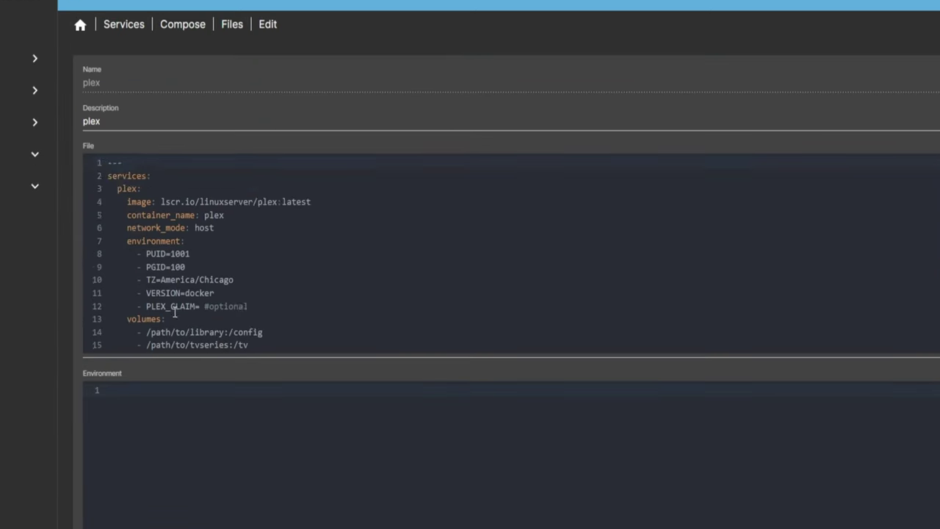
{"action": "scroll", "coordinate": [175, 312], "scroll_direction": "down", "scroll_amount": 1}
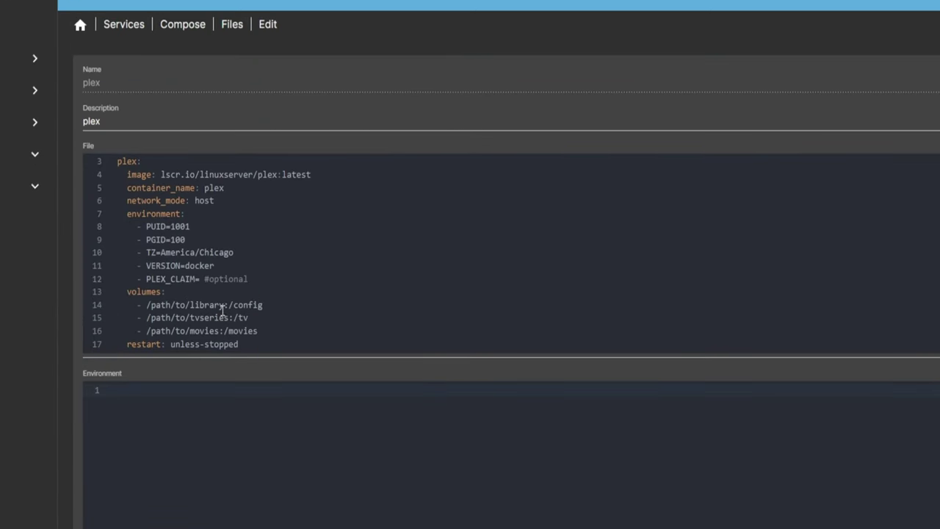
{"action": "left_click_drag", "start_coordinate": [223, 310], "coordinate": [153, 309]}
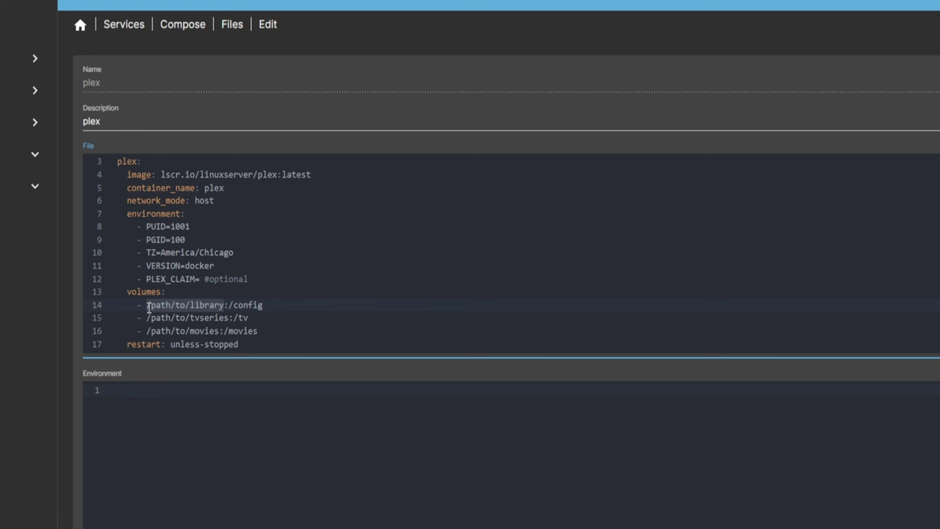
{"action": "key", "text": "ctrl+v"}
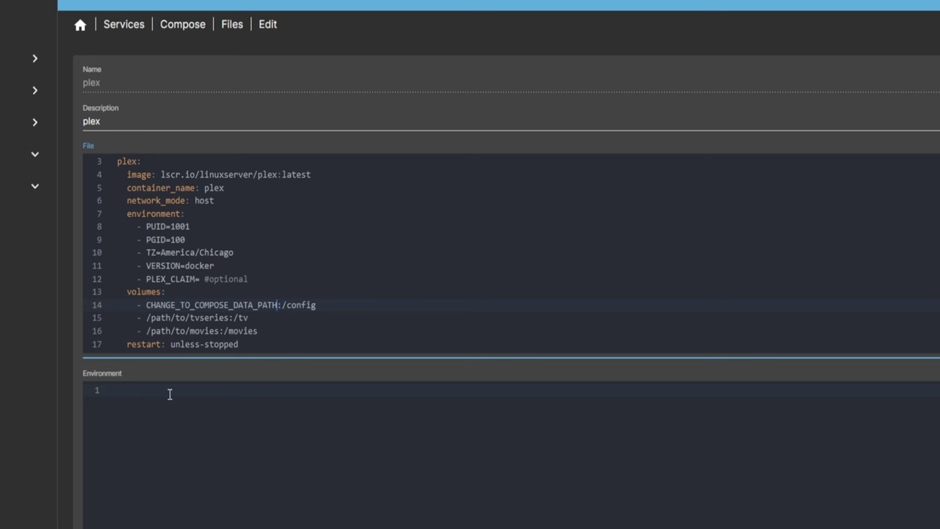
{"action": "type", "text": "/plex/config"}
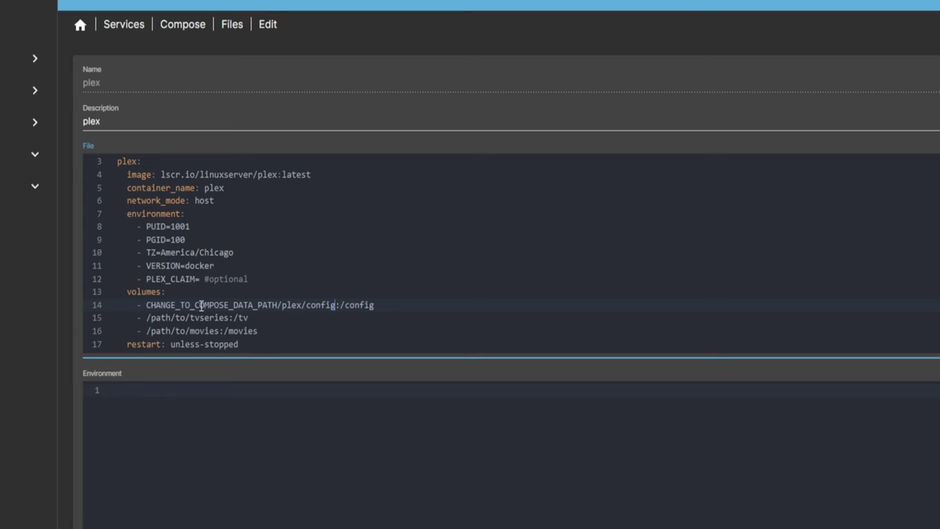
Switch to File Explorer and inspect the docker/appdata folder inside the data share on 10.0.0.40.
{"action": "key", "text": "alt+Tab"}
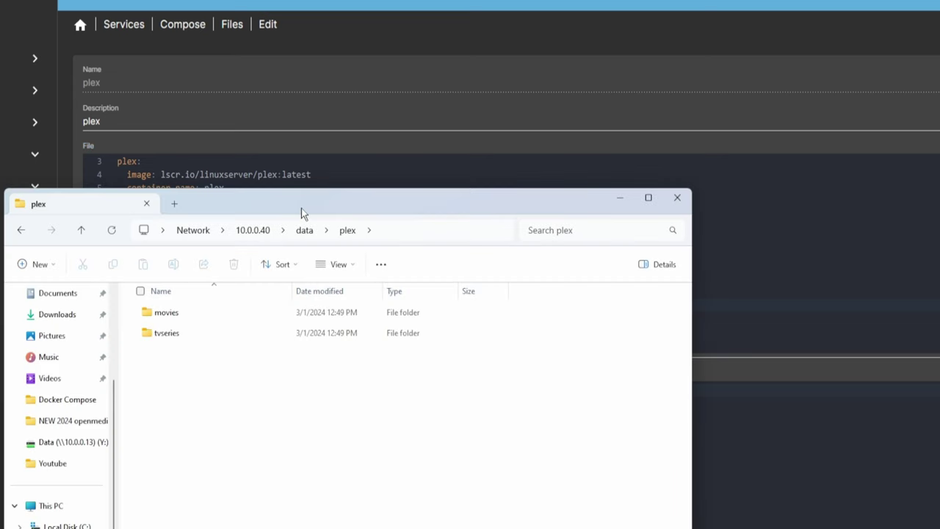
{"action": "left_click_drag", "start_coordinate": [301, 208], "coordinate": [283, 375]}
{"action": "left_click", "coordinate": [286, 403]}
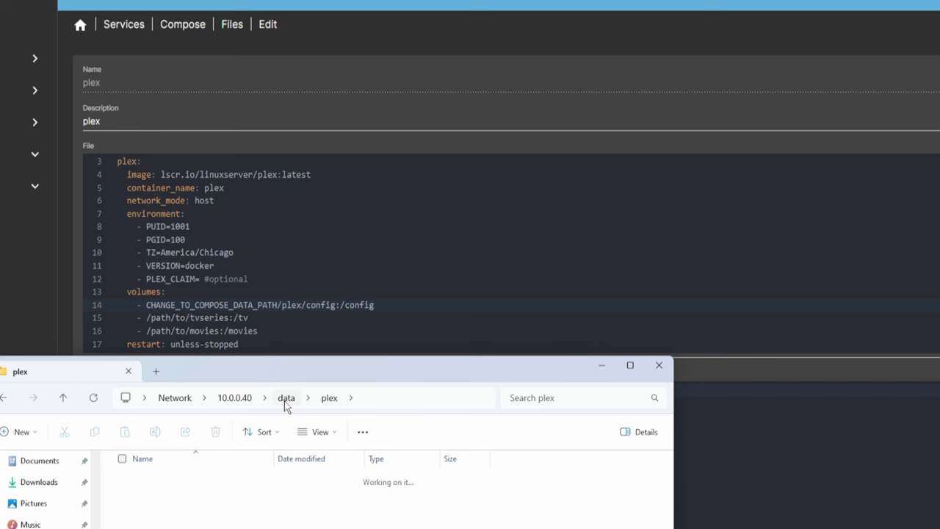
{"action": "double_click", "coordinate": [157, 481]}
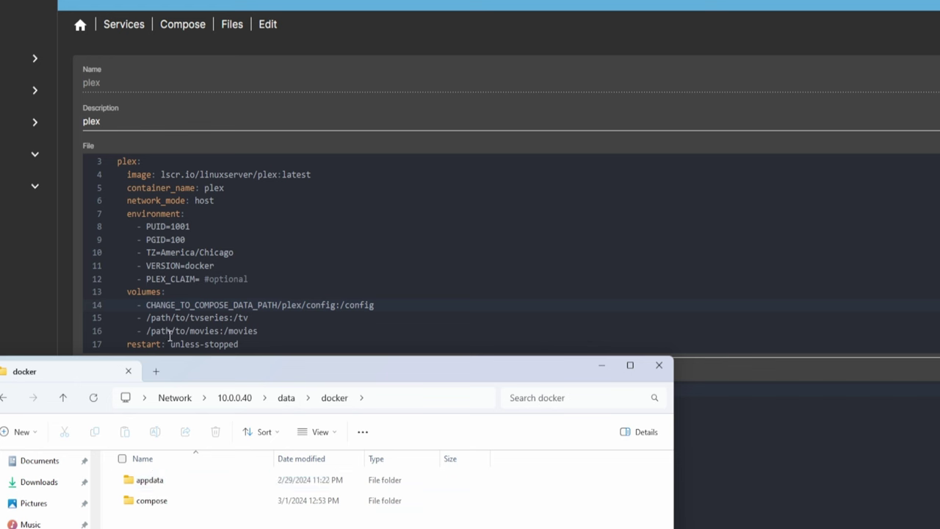
{"action": "double_click", "coordinate": [151, 479]}
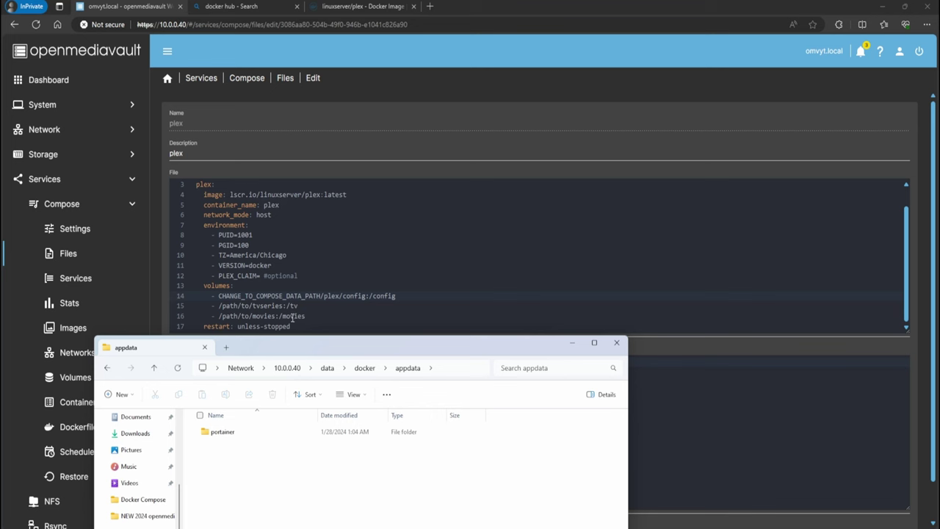
Return to the plex compose file in the browser and save its changes.
{"action": "left_click", "coordinate": [138, 246]}
{"action": "scroll", "coordinate": [592, 442], "scroll_direction": "down", "scroll_amount": 1}
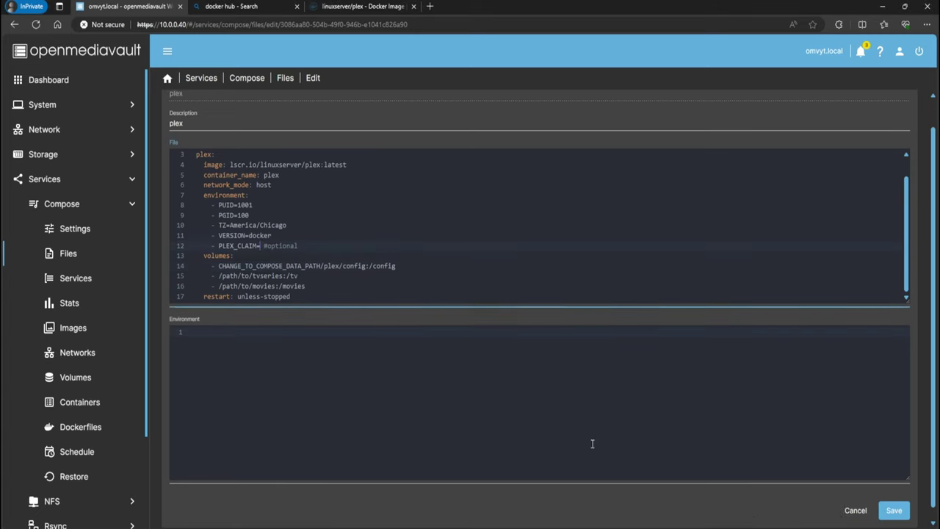
{"action": "left_click", "coordinate": [893, 499]}
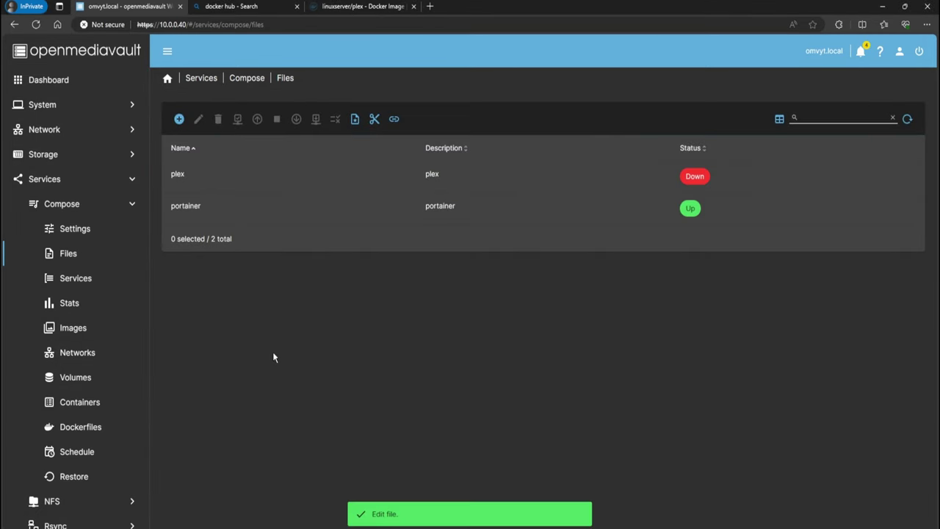
Copy the absolute path of the movies shared folder from the storage shared folders list.
{"action": "left_click", "coordinate": [61, 153]}
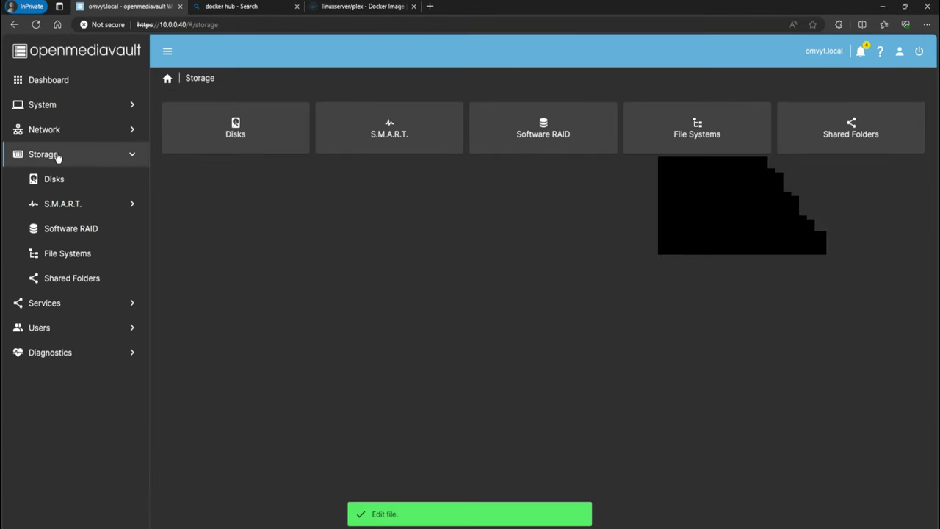
{"action": "left_click", "coordinate": [73, 277]}
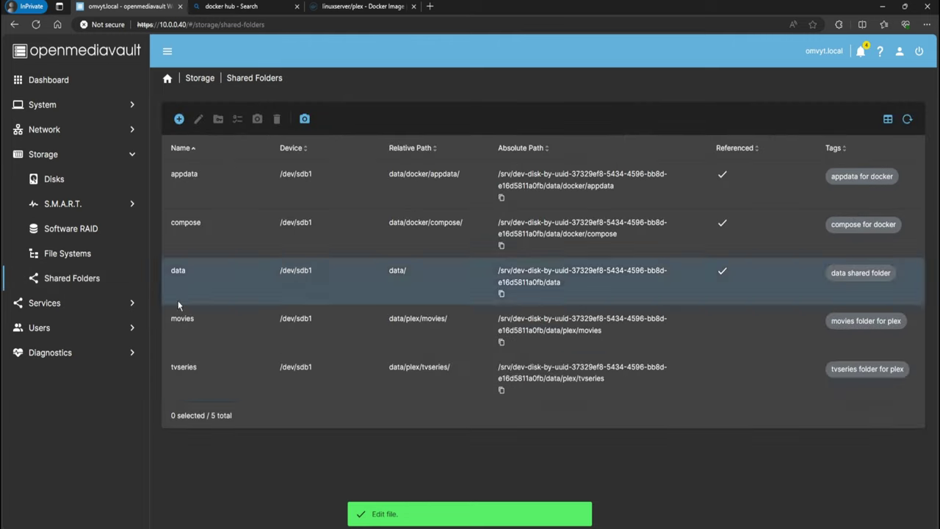
{"action": "left_click", "coordinate": [204, 342]}
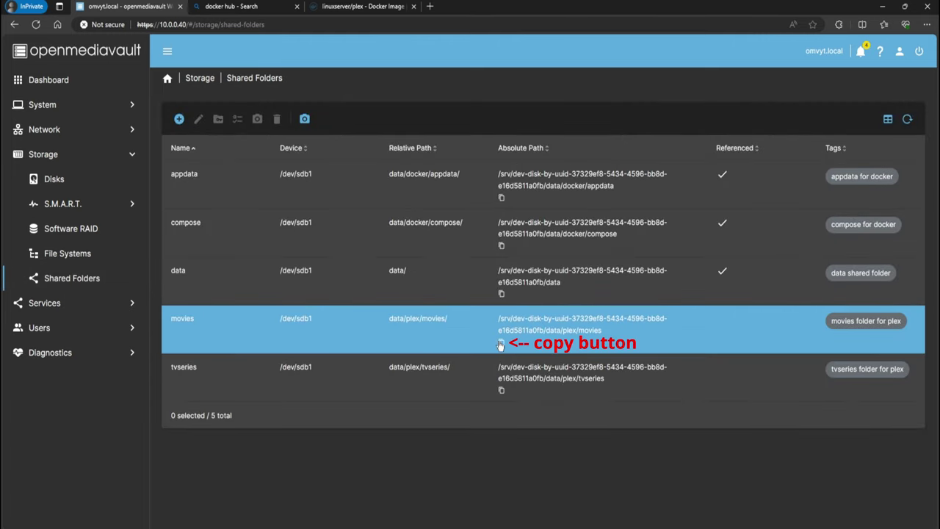
{"action": "left_click", "coordinate": [502, 344]}
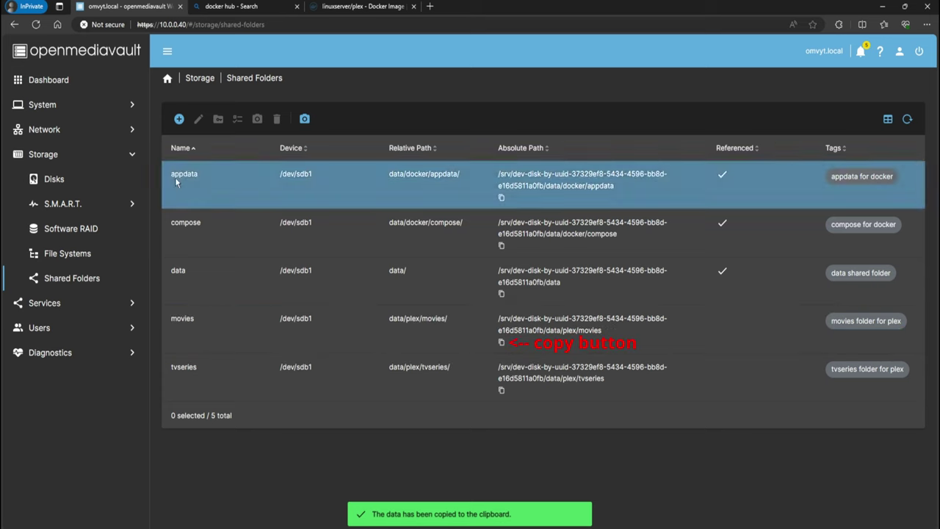
Reopen the plex compose file for editing and replace /path/to/movies with the copied absolute path ending in /data/plex/movies.
{"action": "left_click", "coordinate": [45, 304]}
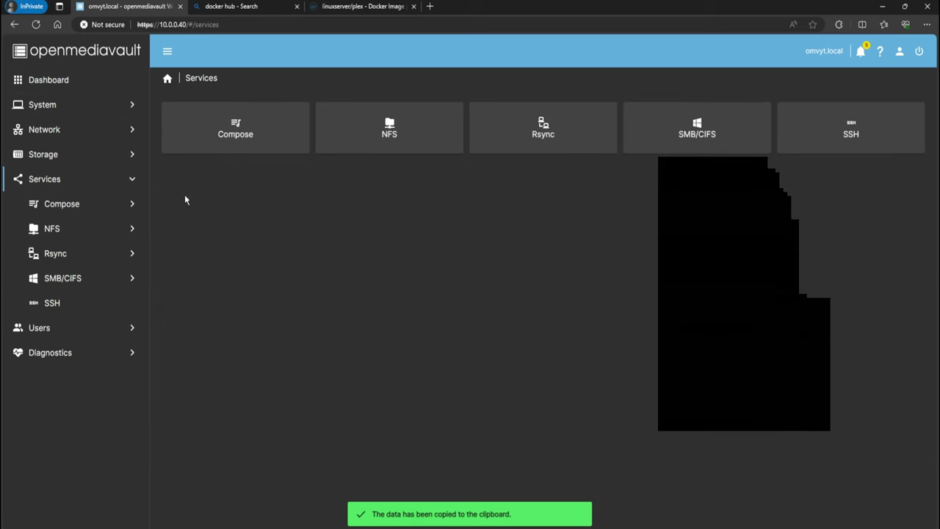
{"action": "left_click", "coordinate": [207, 147]}
{"action": "left_click", "coordinate": [248, 148]}
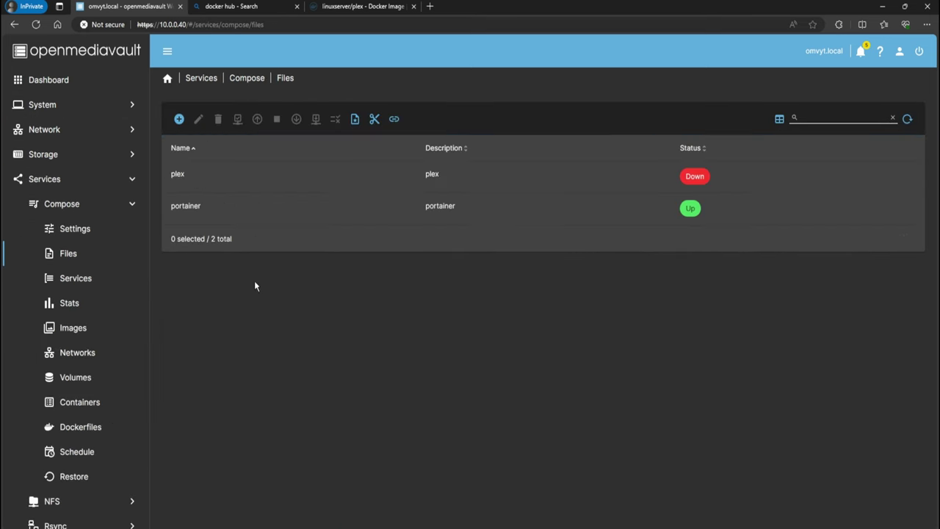
{"action": "left_click", "coordinate": [195, 181]}
{"action": "left_click", "coordinate": [200, 120]}
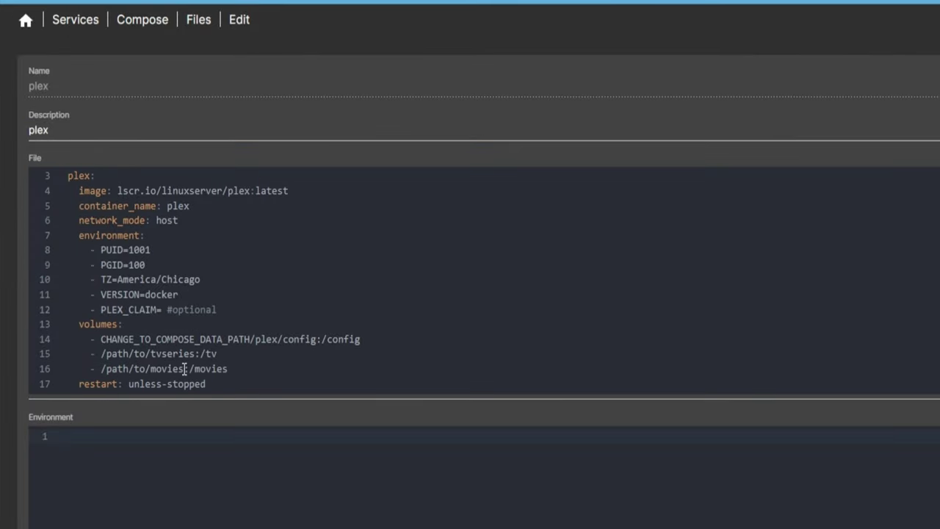
{"action": "left_click_drag", "start_coordinate": [185, 369], "coordinate": [101, 371]}
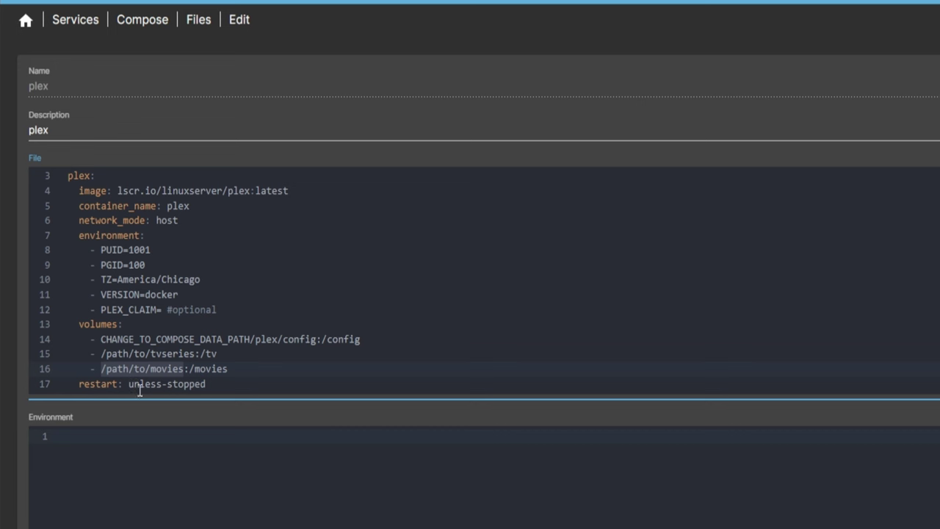
{"action": "key", "text": "ctrl+v"}
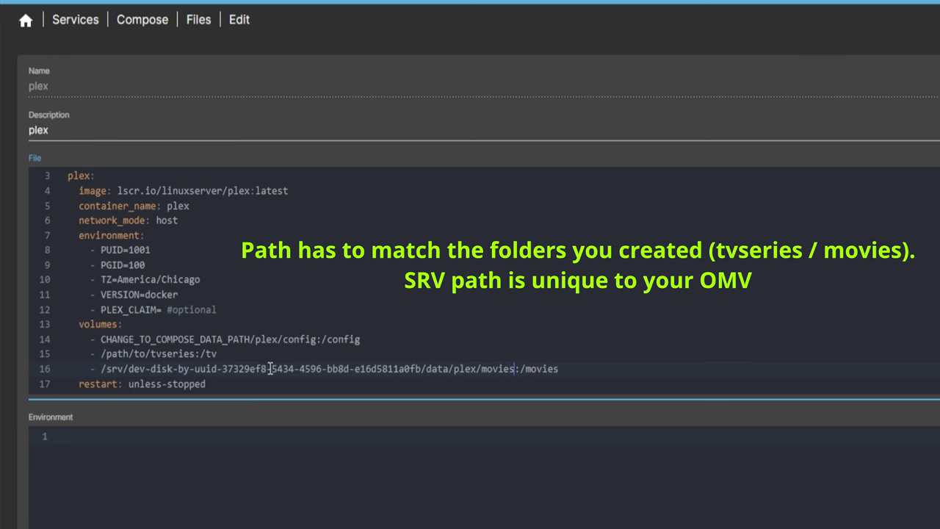
Replace /path/to/tvseries with the copied absolute path, changing its last folder to tvseries, and save the plex compose file.
{"action": "left_click_drag", "start_coordinate": [195, 353], "coordinate": [104, 353]}
{"action": "key", "text": "ctrl+v"}
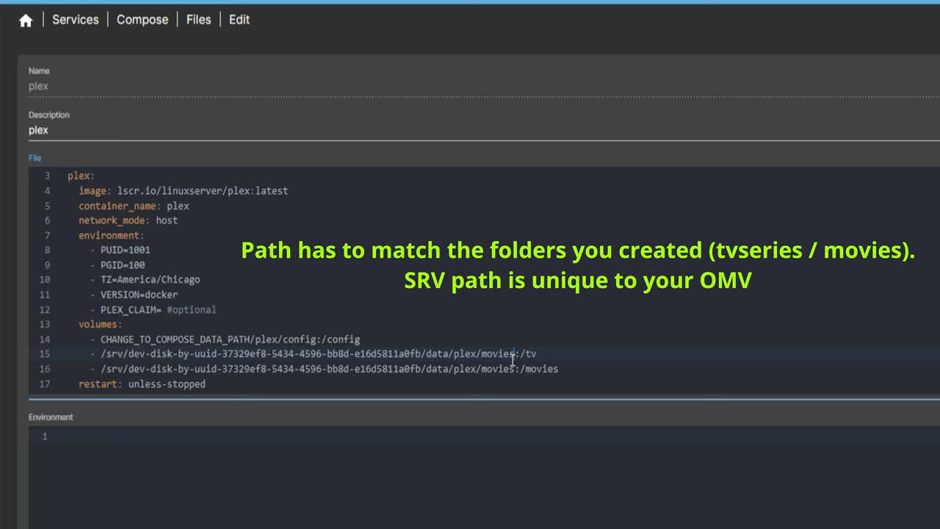
{"action": "key", "text": "BackSpace"}
{"action": "key", "text": "BackSpace"}
{"action": "key", "text": "BackSpace"}
{"action": "key", "text": "BackSpace"}
{"action": "key", "text": "BackSpace"}
{"action": "key", "text": "BackSpace"}
{"action": "type", "text": "tvseries"}
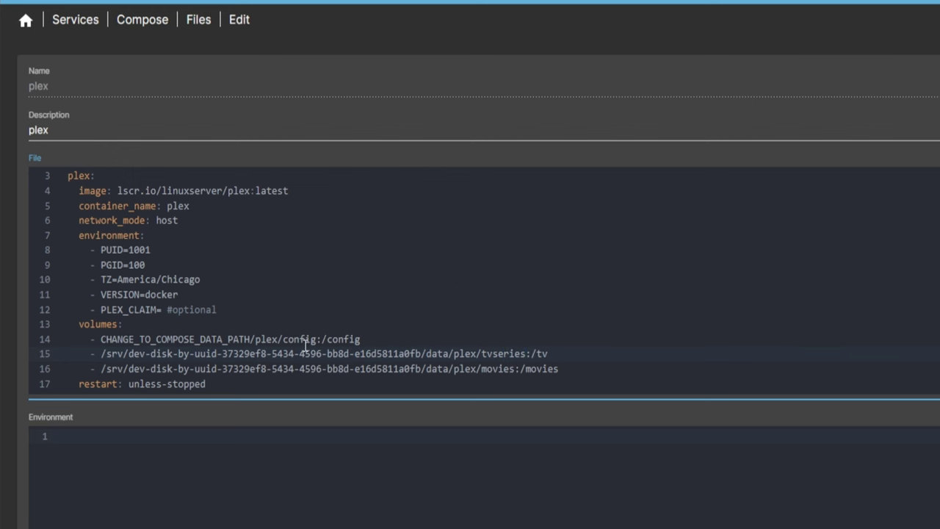
{"action": "scroll", "coordinate": [269, 342], "scroll_direction": "down", "scroll_amount": 1}
{"action": "scroll", "coordinate": [225, 265], "scroll_direction": "up", "scroll_amount": 1}
{"action": "scroll", "coordinate": [226, 265], "scroll_direction": "down", "scroll_amount": 1}
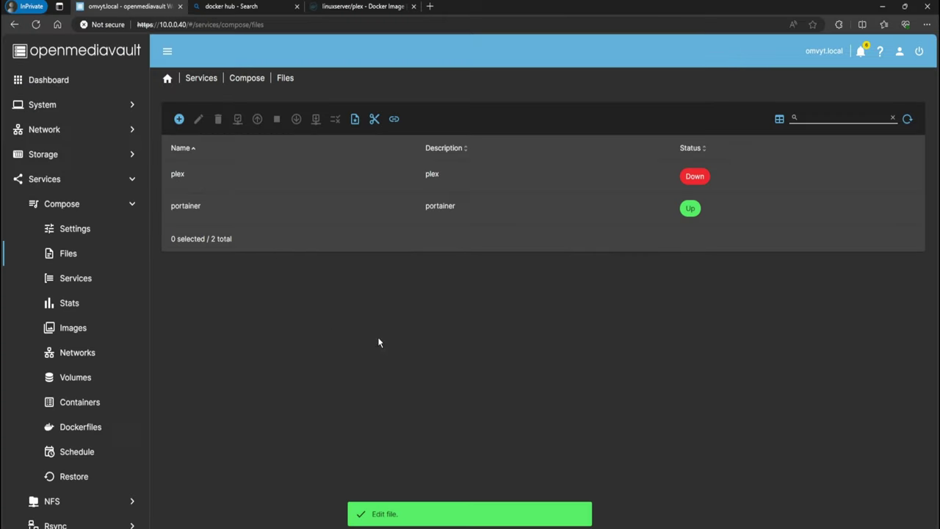
Bring up the plex compose file and close the command output once the container has started.
{"action": "left_click", "coordinate": [224, 183]}
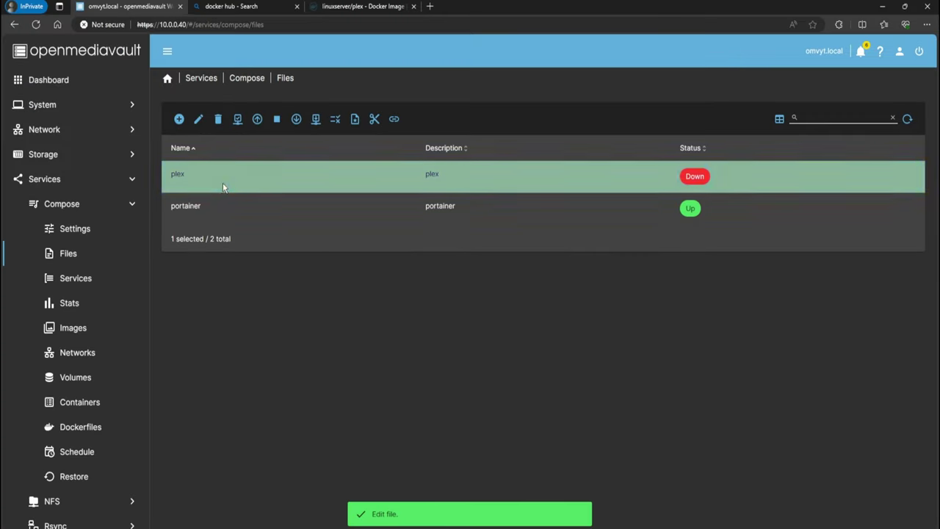
{"action": "left_click", "coordinate": [257, 119]}
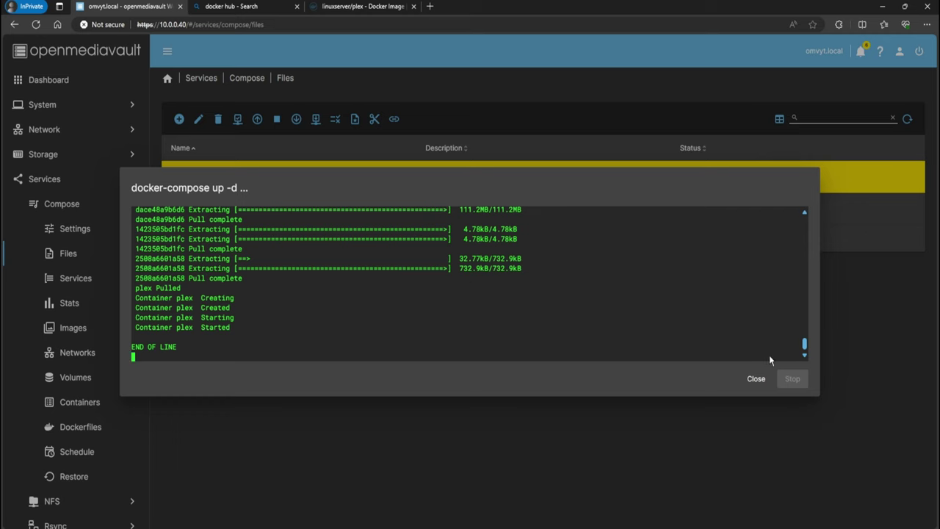
{"action": "left_click", "coordinate": [756, 378]}
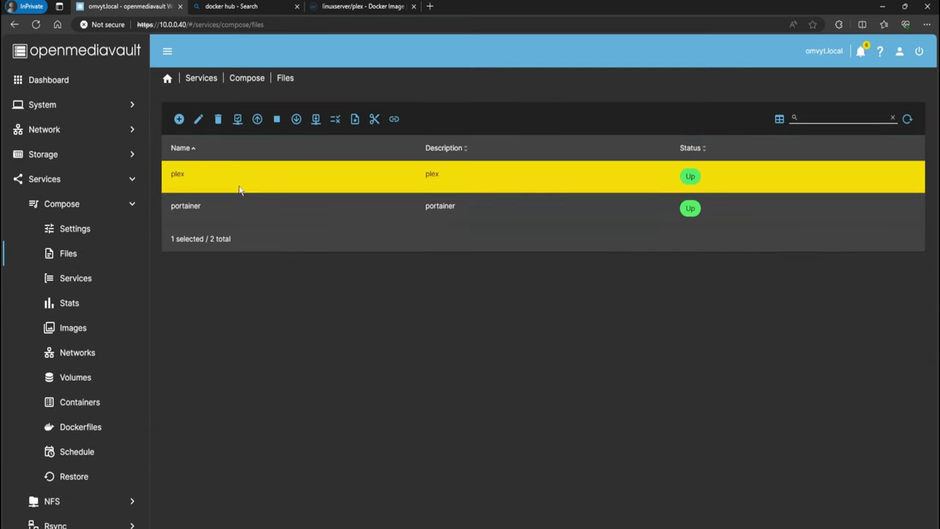
Open the Plex web interface at 10.0.0.40:32400/web in a new browser tab.
{"action": "left_click", "coordinate": [429, 6]}
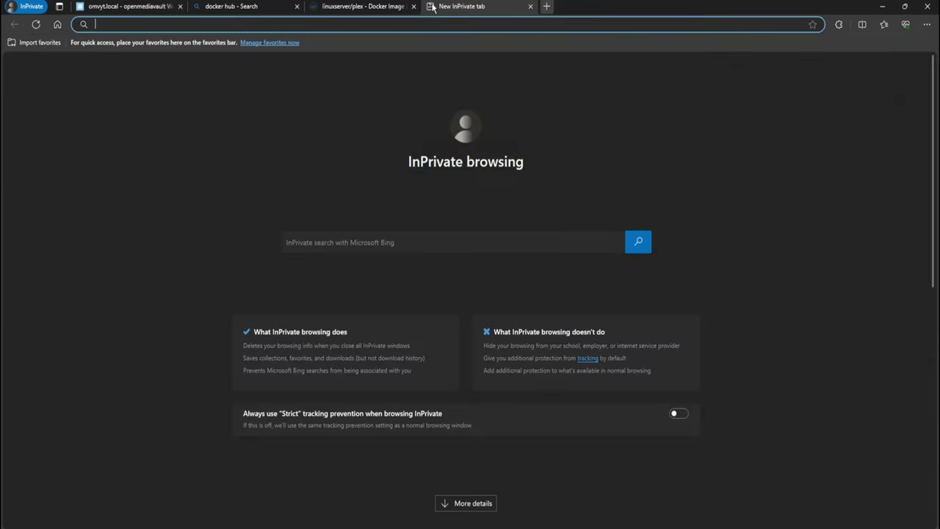
{"action": "type", "text": "10.0.0"}
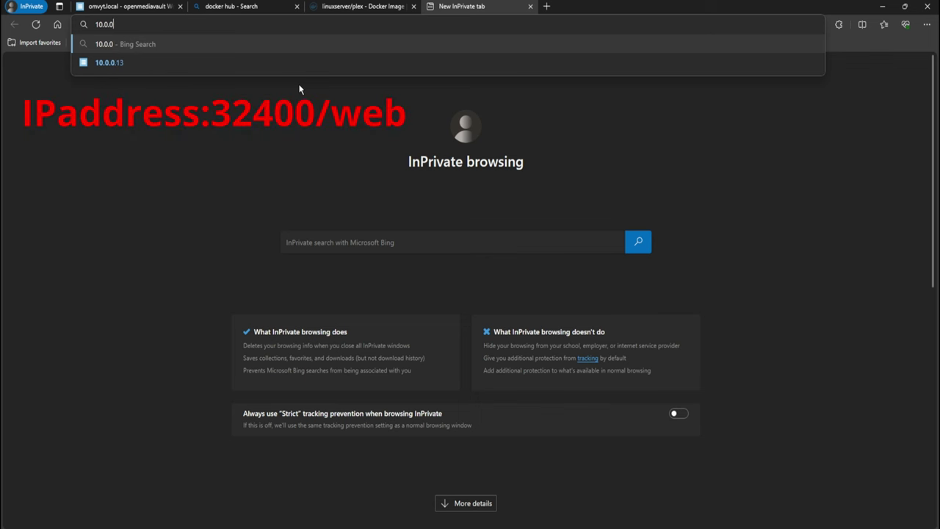
{"action": "type", "text": ".40"}
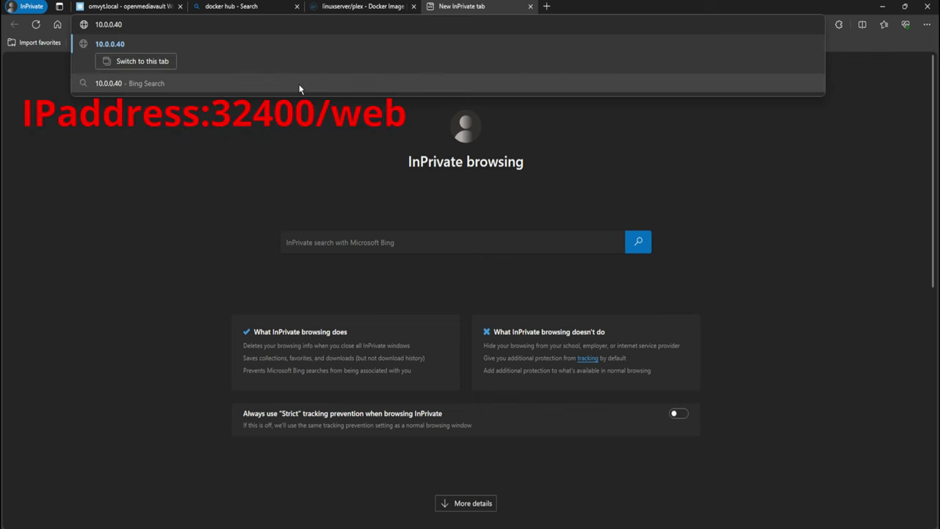
{"action": "type", "text": ":32"}
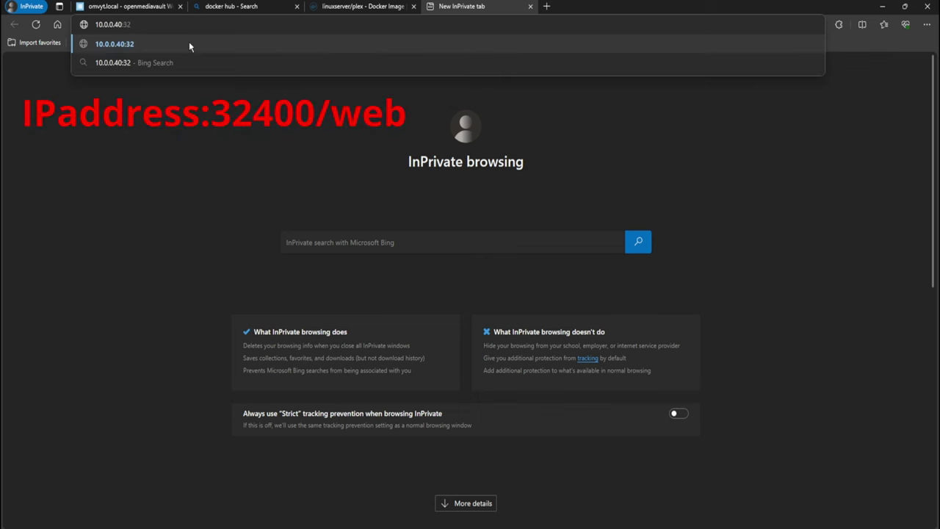
{"action": "type", "text": "400/web"}
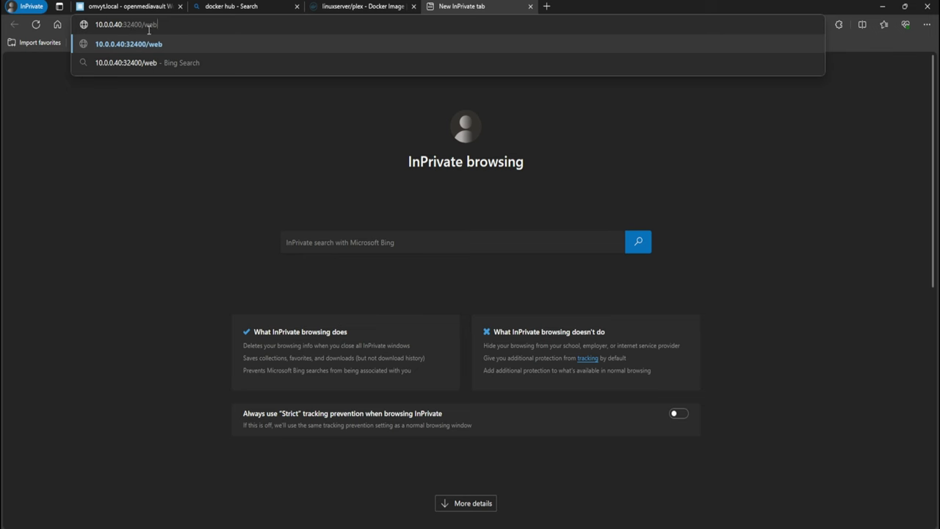
{"action": "key", "text": "Return"}
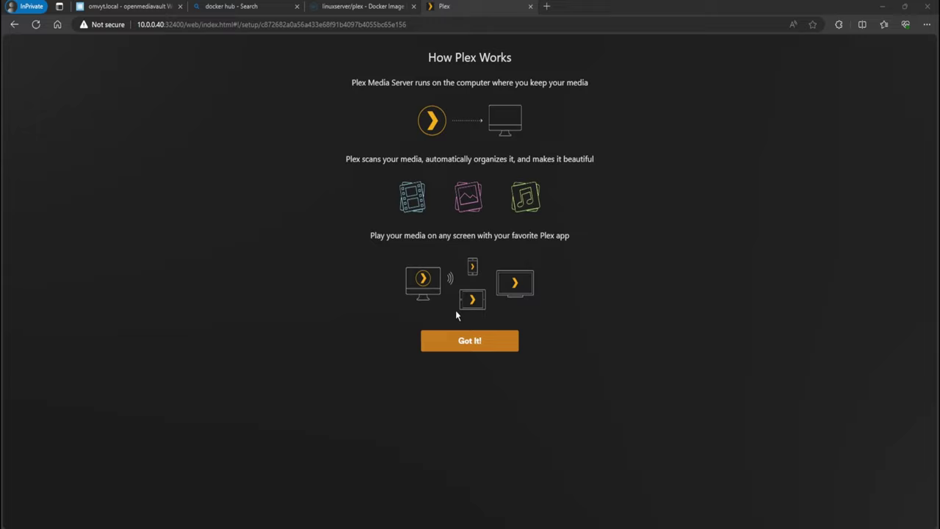
Dismiss the Plex introduction and Plex Pass offer, disable media access outside the home, and continue to the media library setup.
{"action": "left_click", "coordinate": [466, 338]}
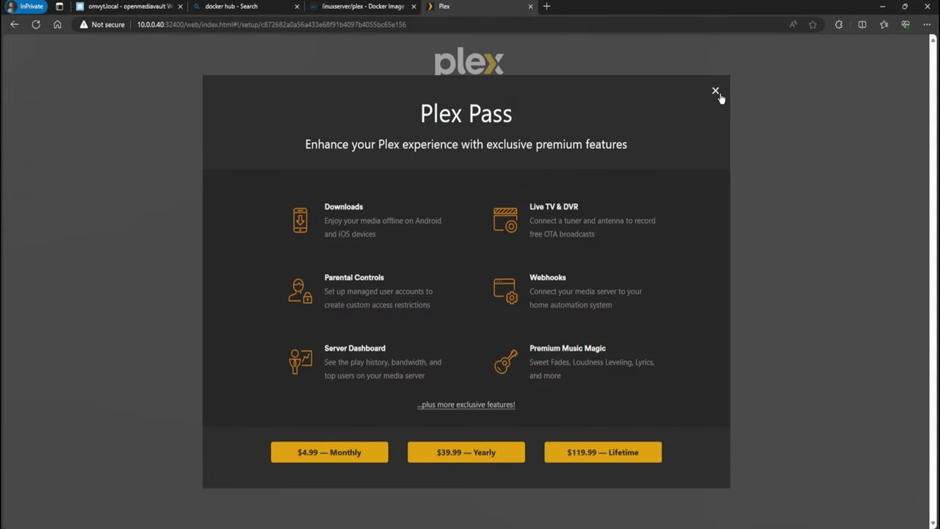
{"action": "left_click", "coordinate": [715, 91]}
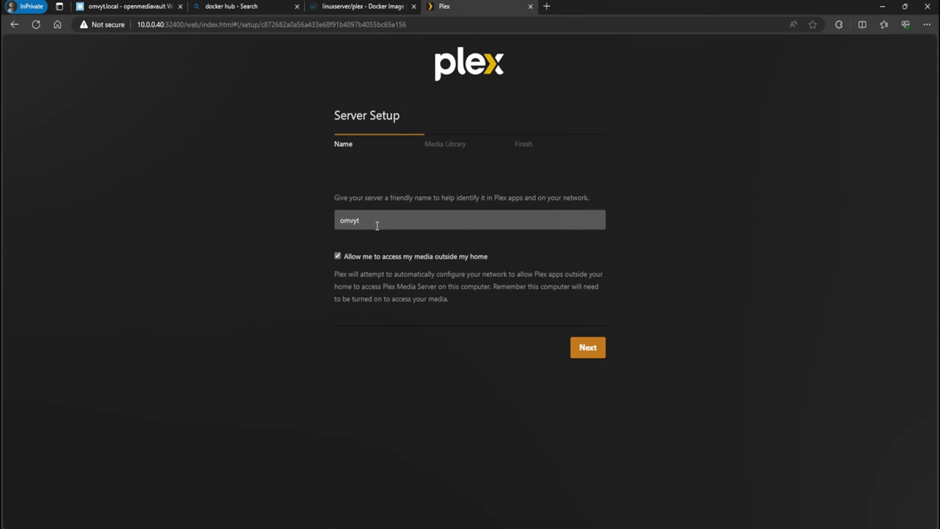
{"action": "left_click_drag", "start_coordinate": [376, 225], "coordinate": [336, 224]}
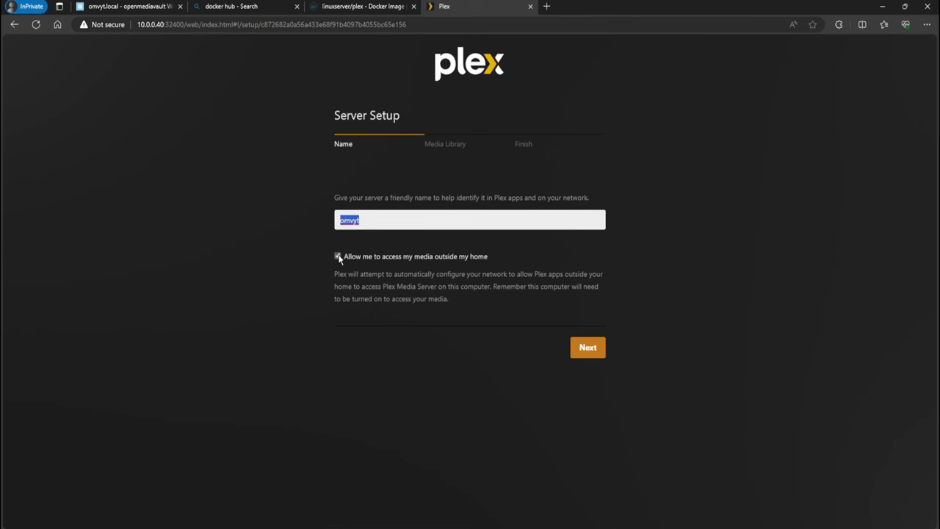
{"action": "left_click", "coordinate": [338, 256]}
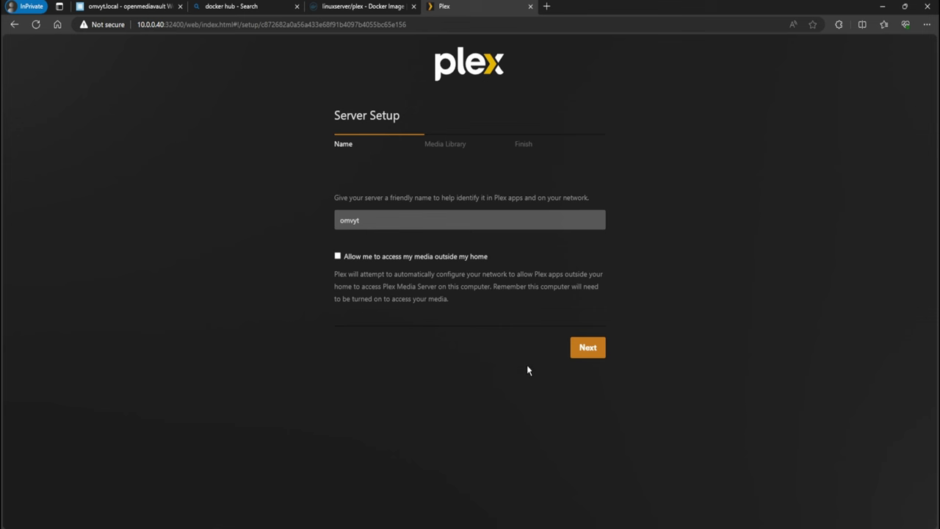
{"action": "left_click", "coordinate": [588, 350]}
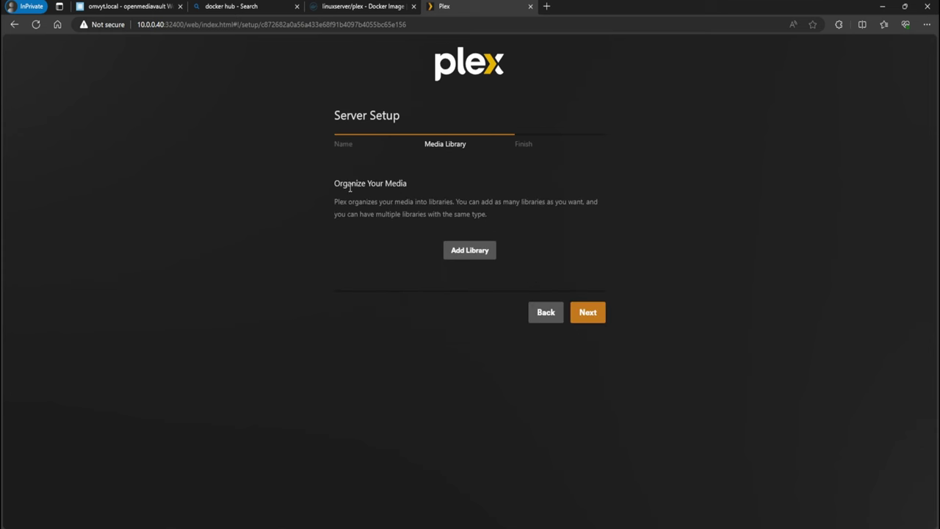
Add a Movies library that uses the /movies folder.
{"action": "left_click", "coordinate": [470, 252]}
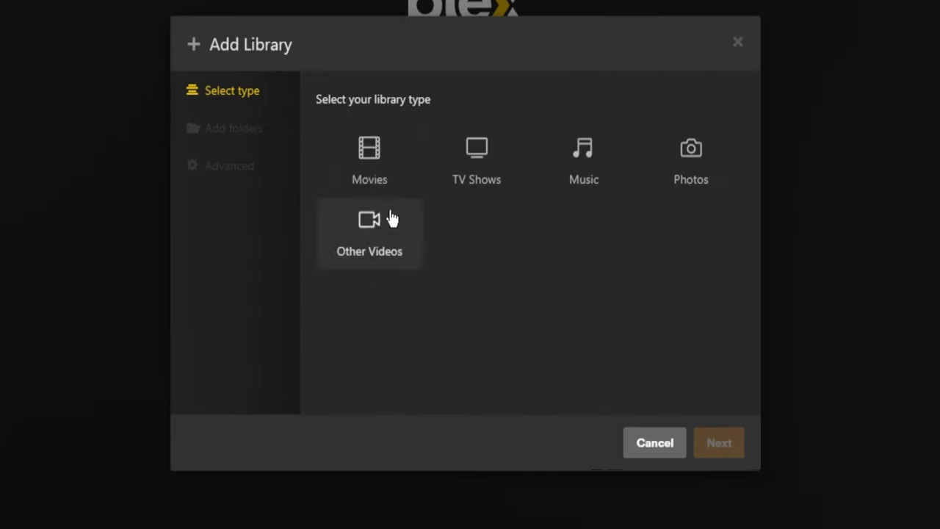
{"action": "left_click", "coordinate": [413, 151]}
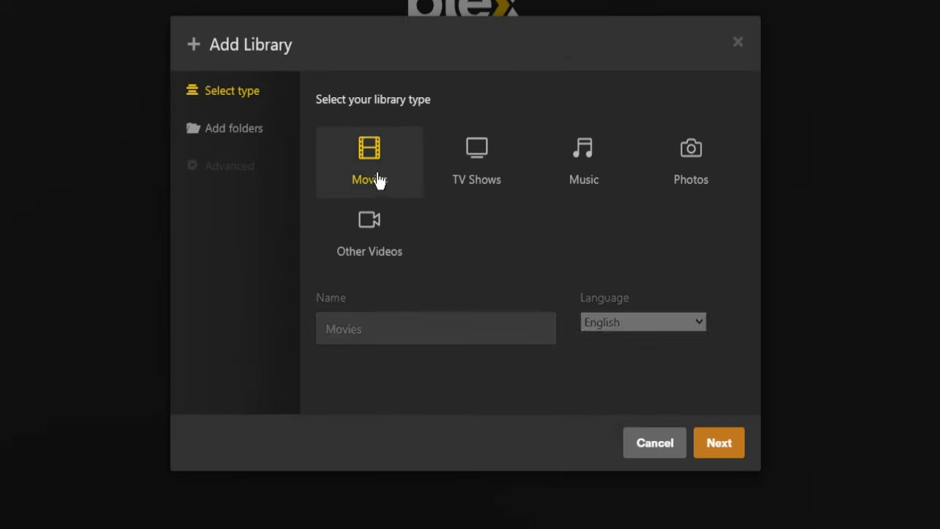
{"action": "left_click", "coordinate": [721, 448]}
{"action": "left_click", "coordinate": [508, 144]}
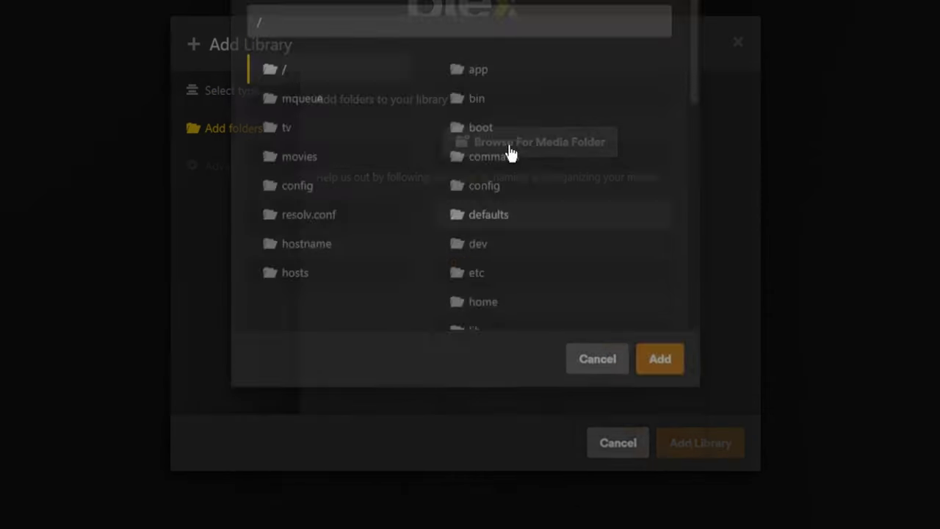
{"action": "left_click", "coordinate": [306, 250]}
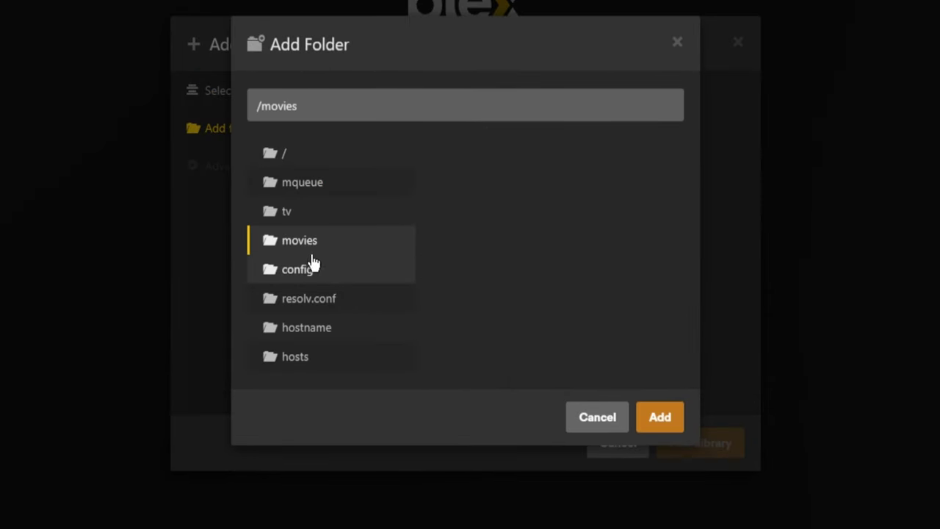
{"action": "left_click", "coordinate": [673, 424]}
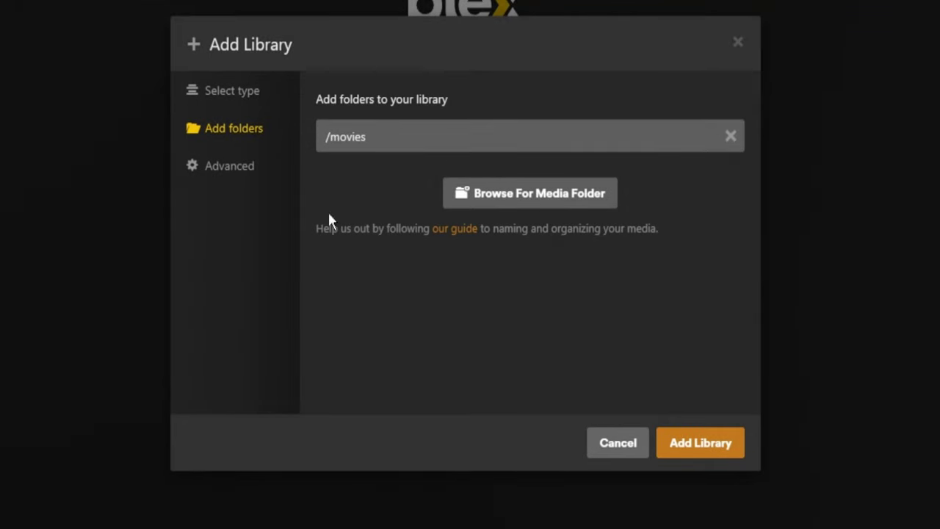
{"action": "left_click", "coordinate": [697, 451]}
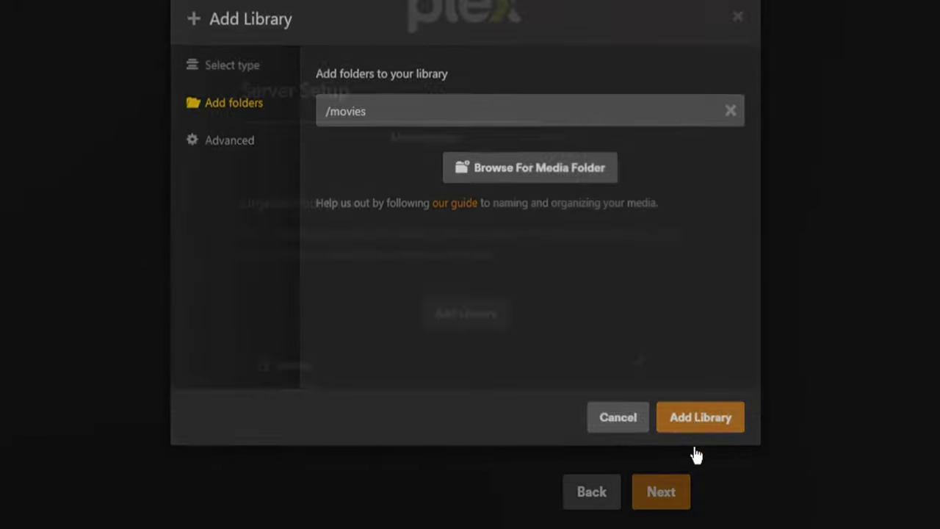
Add a TV Shows library that uses the /tv folder.
{"action": "left_click", "coordinate": [480, 323]}
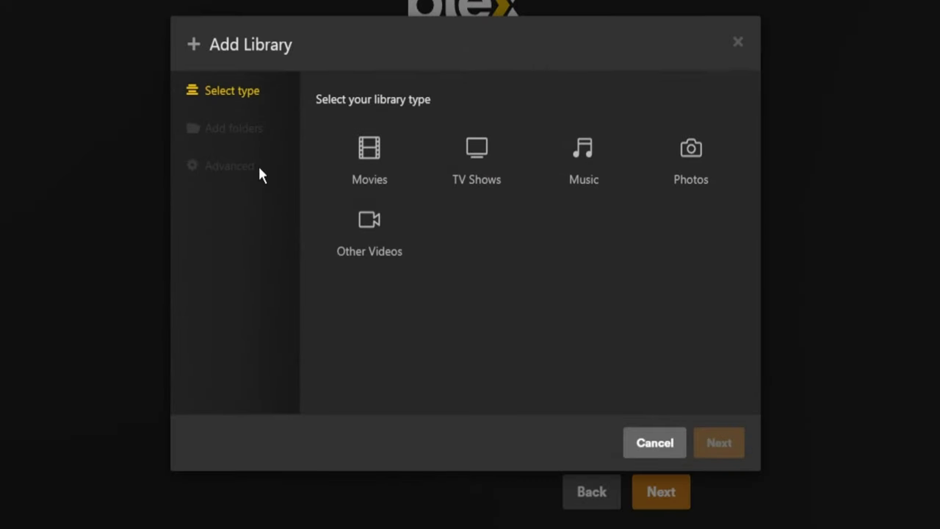
{"action": "left_click", "coordinate": [448, 169]}
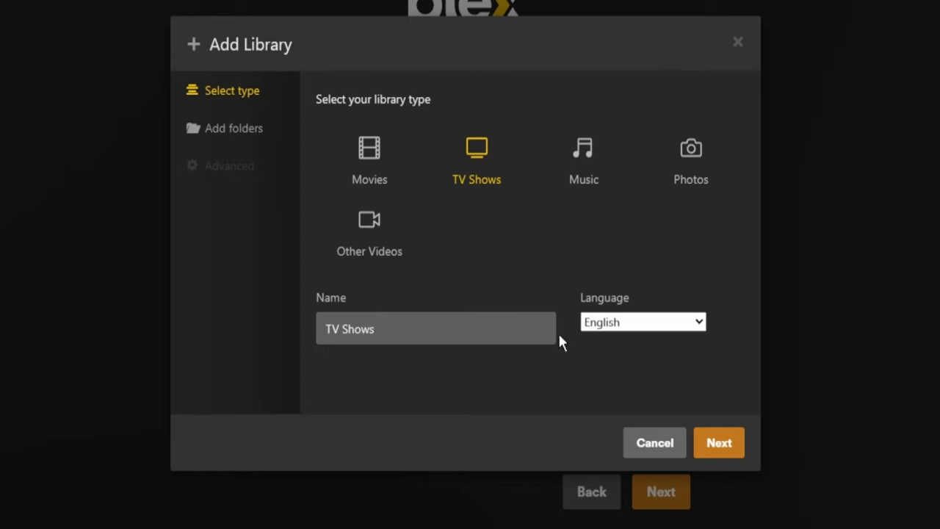
{"action": "left_click", "coordinate": [710, 440]}
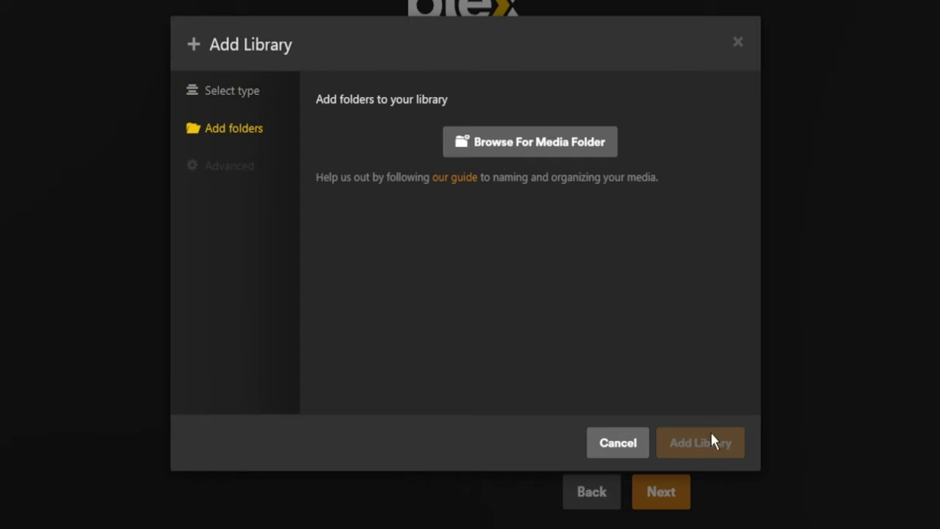
{"action": "left_click", "coordinate": [518, 147]}
{"action": "left_click", "coordinate": [304, 211]}
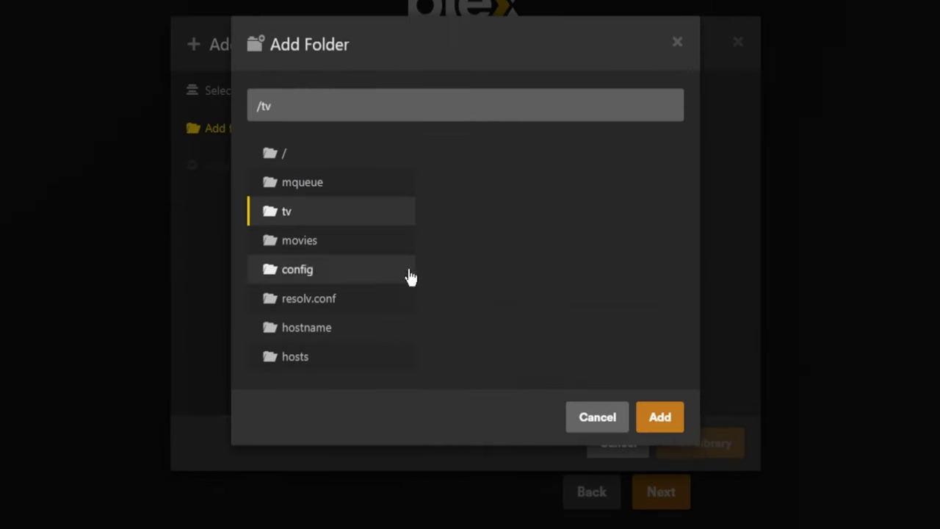
{"action": "left_click", "coordinate": [655, 420]}
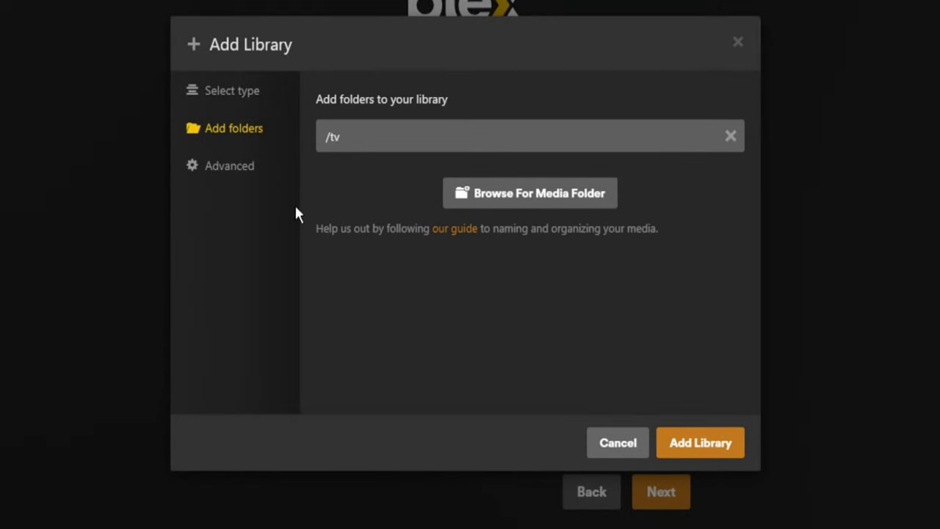
{"action": "left_click", "coordinate": [690, 443]}
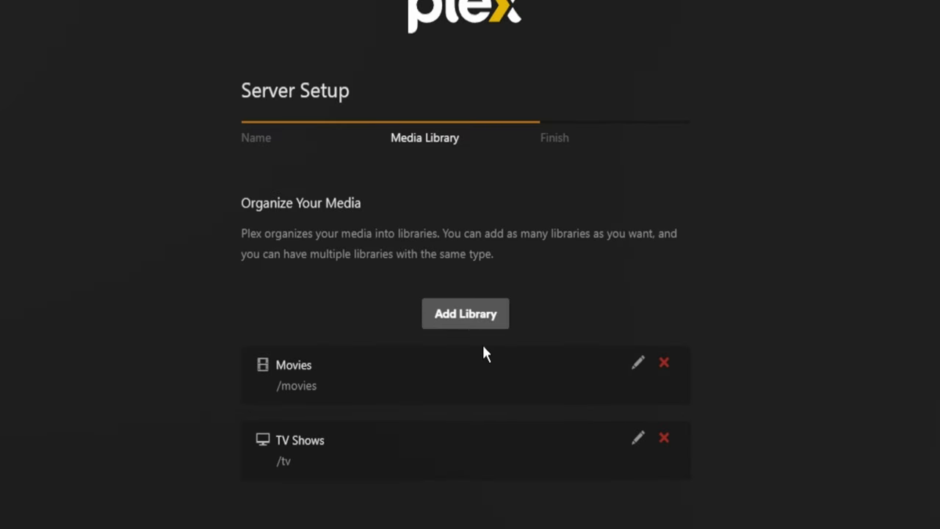
Start adding another library, switch to File Explorer to view the plex folder in the data share on 10.0.0.40, and return to the browser.
{"action": "left_click", "coordinate": [480, 313]}
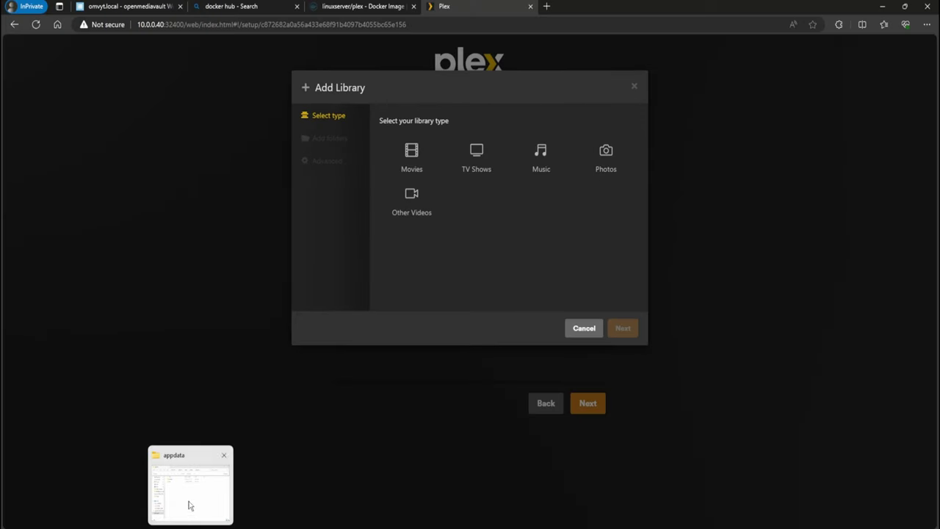
{"action": "left_click", "coordinate": [188, 505]}
{"action": "left_click", "coordinate": [319, 372]}
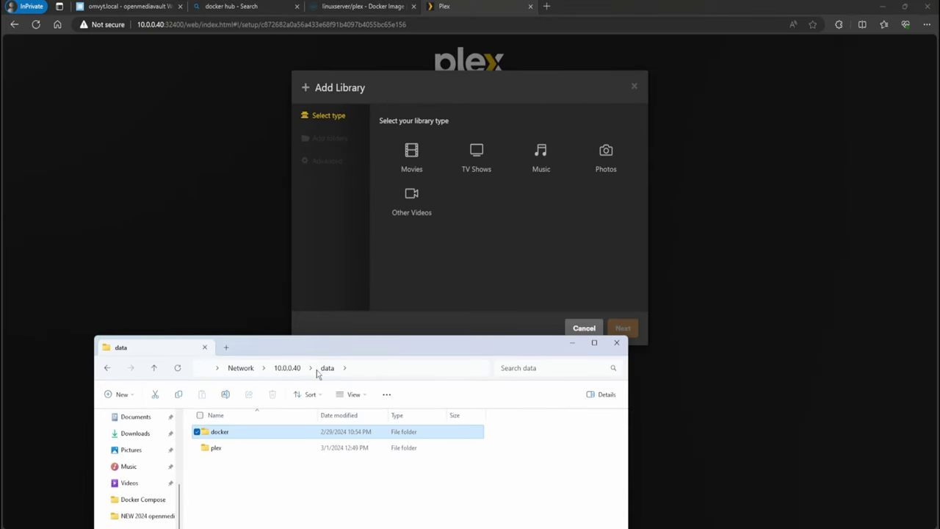
{"action": "double_click", "coordinate": [214, 447]}
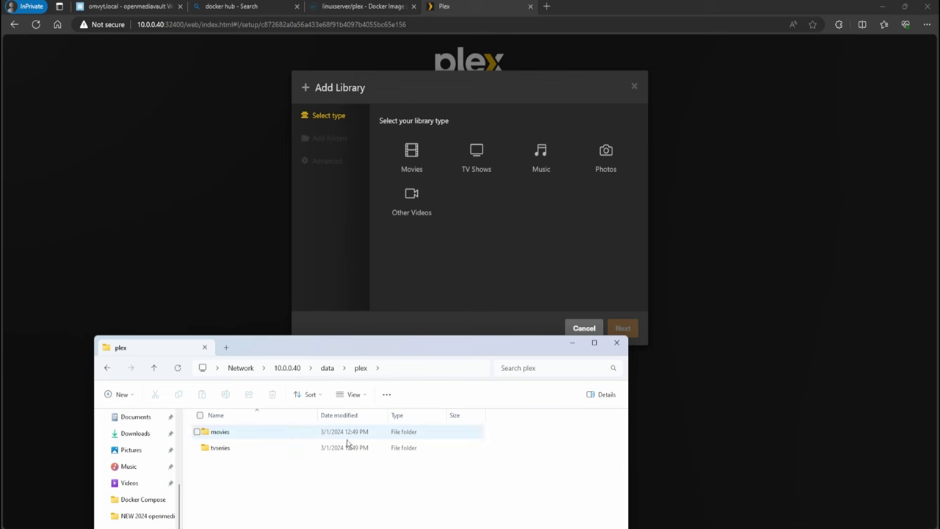
{"action": "left_click", "coordinate": [438, 248]}
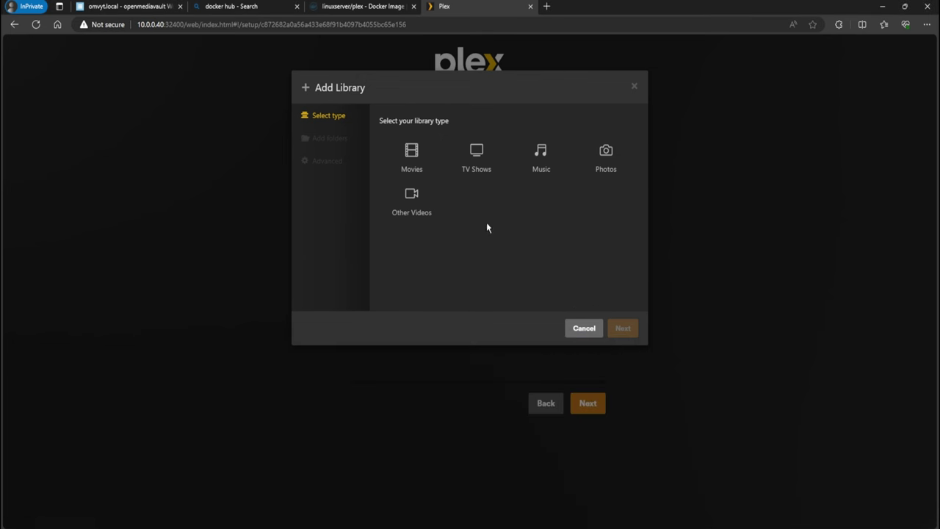
Cancel adding the extra library and finish the Plex server setup.
{"action": "left_click", "coordinate": [576, 328]}
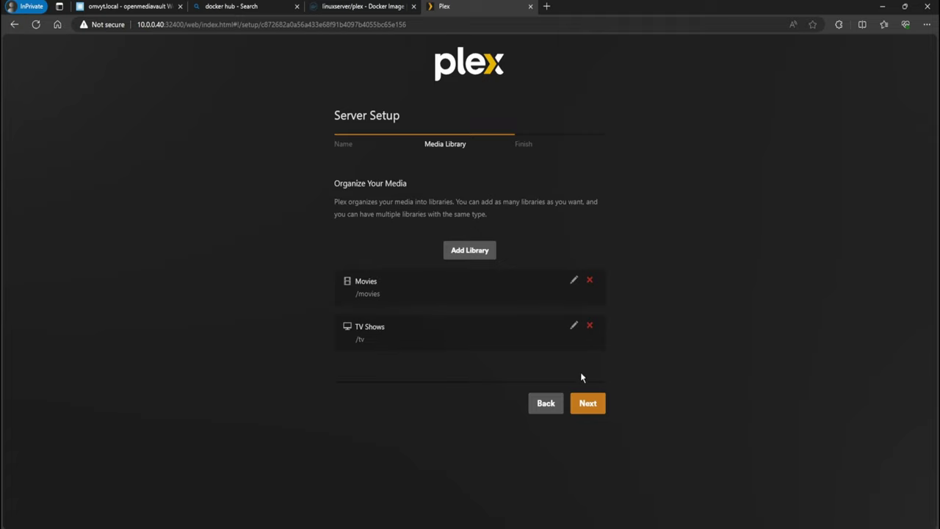
{"action": "left_click", "coordinate": [588, 400]}
{"action": "left_click", "coordinate": [589, 346]}
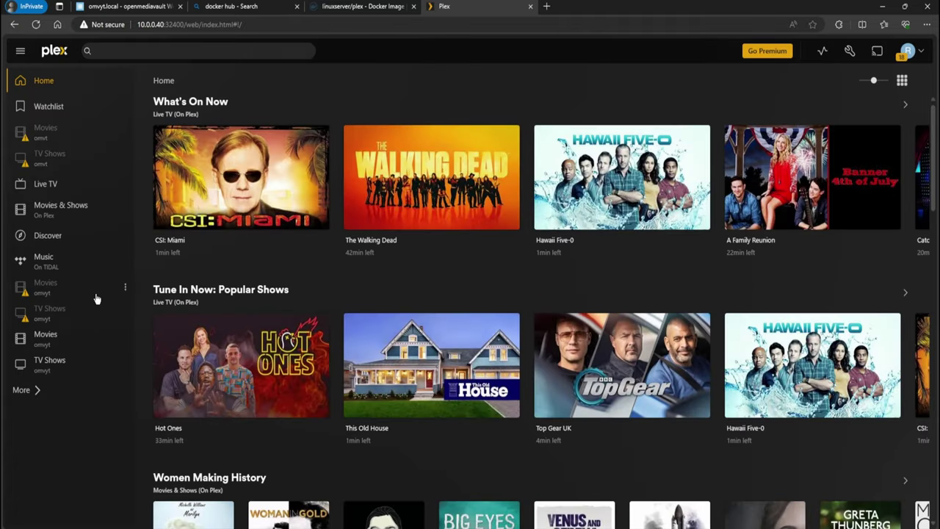
View the duplicate omvyt Movies and TV Shows libraries marked with warnings, and open the omvyt Movies library without a warning.
{"action": "left_click", "coordinate": [48, 293]}
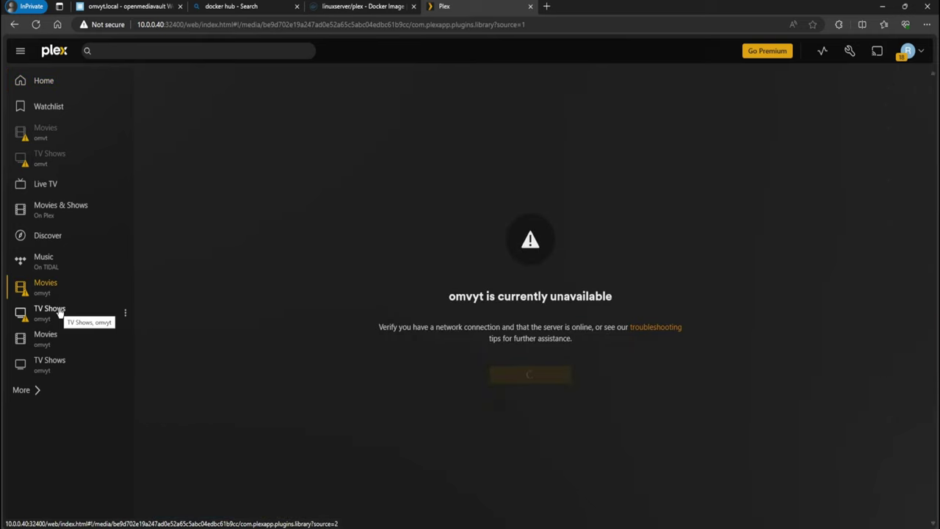
{"action": "left_click", "coordinate": [58, 312]}
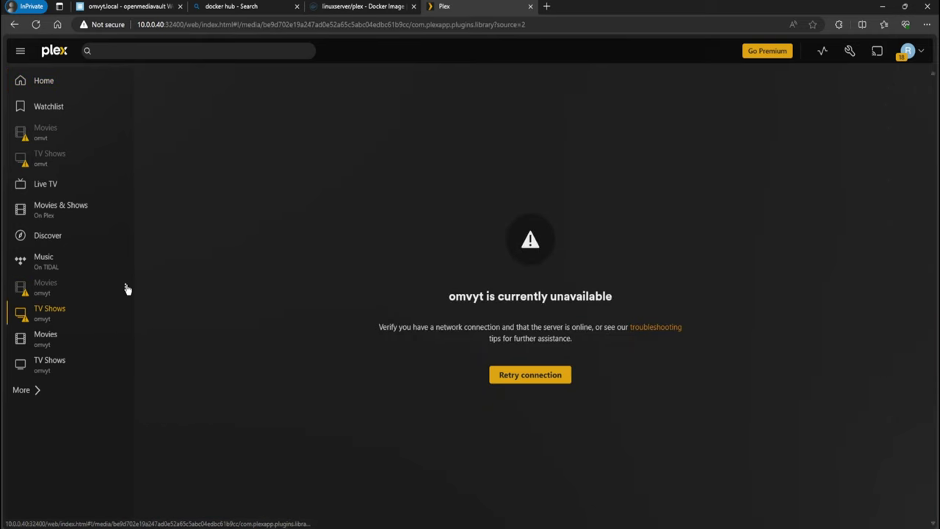
{"action": "left_click", "coordinate": [50, 341]}
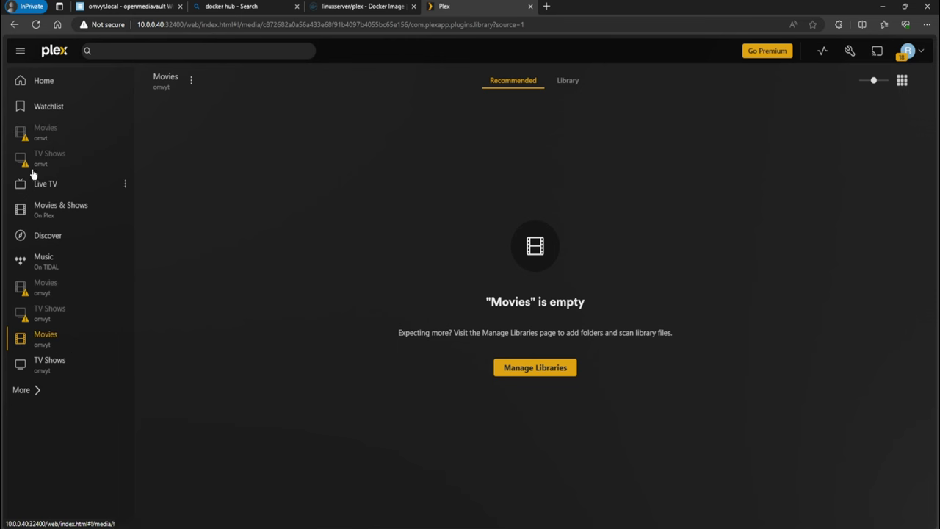
Check the omvyt TV Shows and Movies libraries, then copy OMV6-Docker-PortainerYoutube.mp4 into the share's plex/movies folder in File Explorer.
{"action": "left_click", "coordinate": [62, 373]}
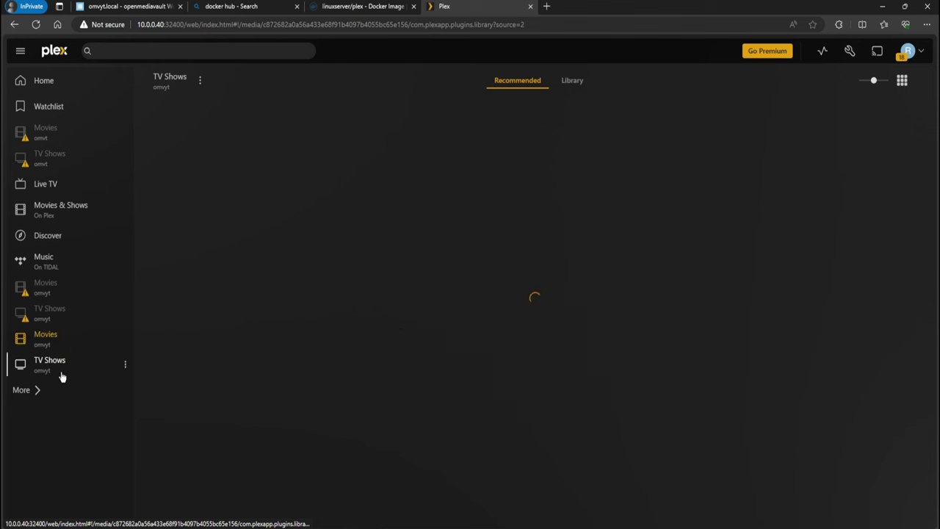
{"action": "left_click", "coordinate": [20, 342]}
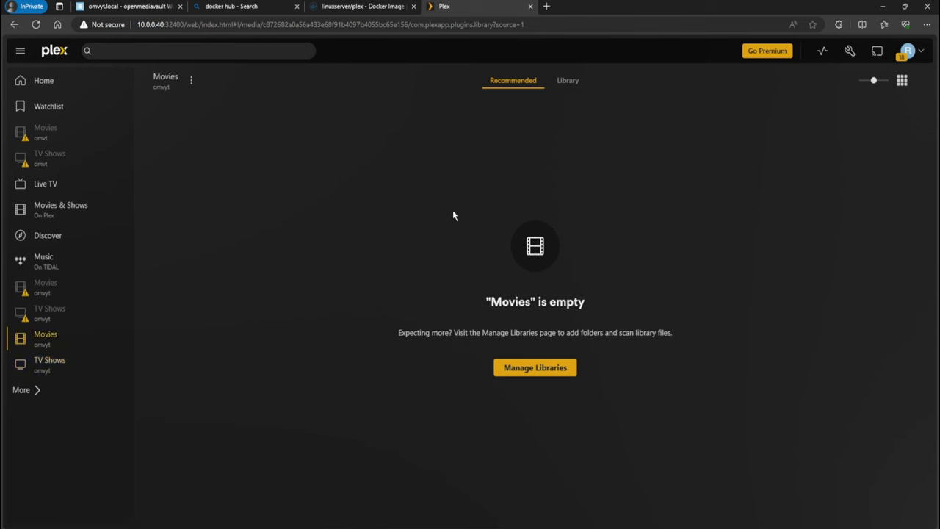
{"action": "mouse_move", "coordinate": [187, 516]}
{"action": "left_click", "coordinate": [188, 488]}
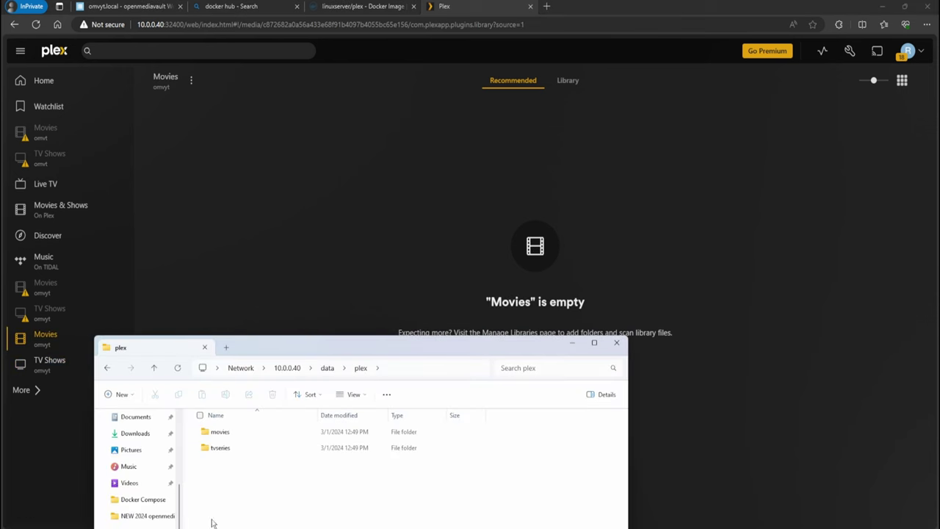
{"action": "double_click", "coordinate": [226, 436]}
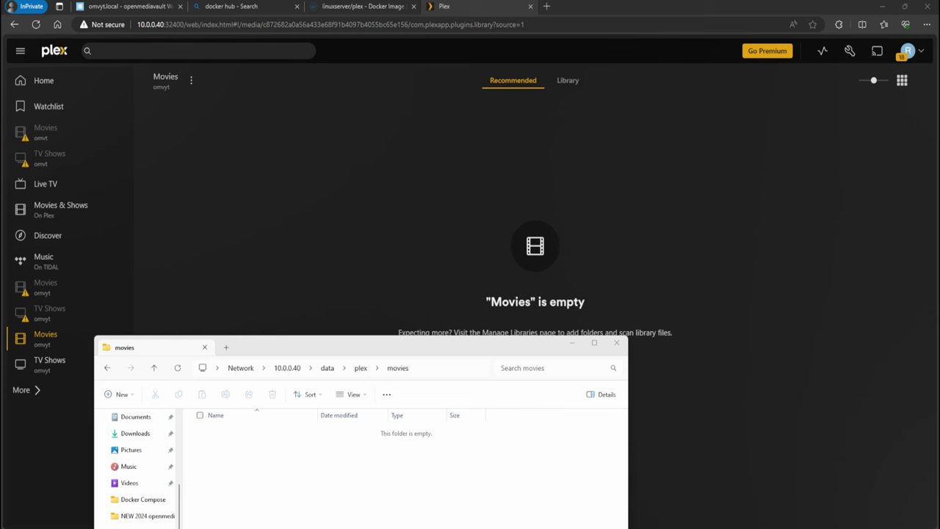
{"action": "left_click_drag", "start_coordinate": [276, 528], "coordinate": [279, 479]}
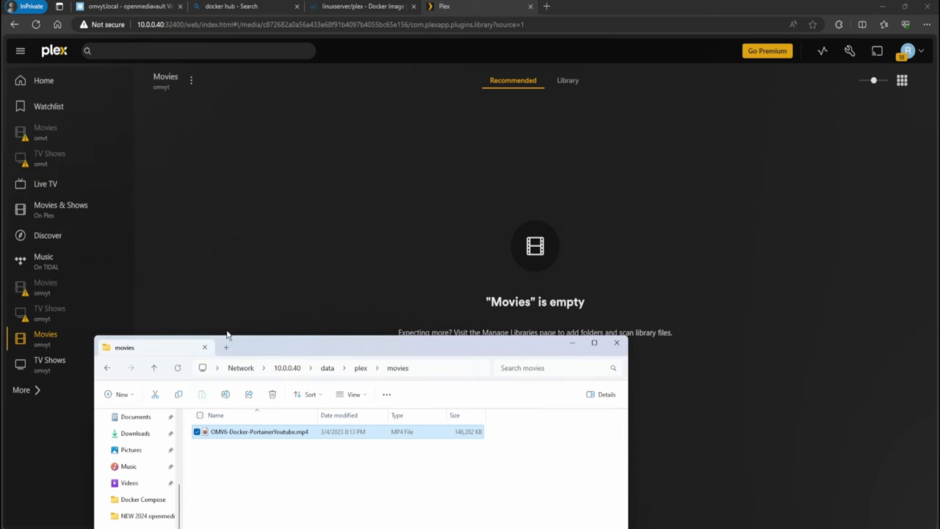
Return to Plex, scan the omvyt Movies library files, and show the library's full contents.
{"action": "left_click", "coordinate": [247, 230]}
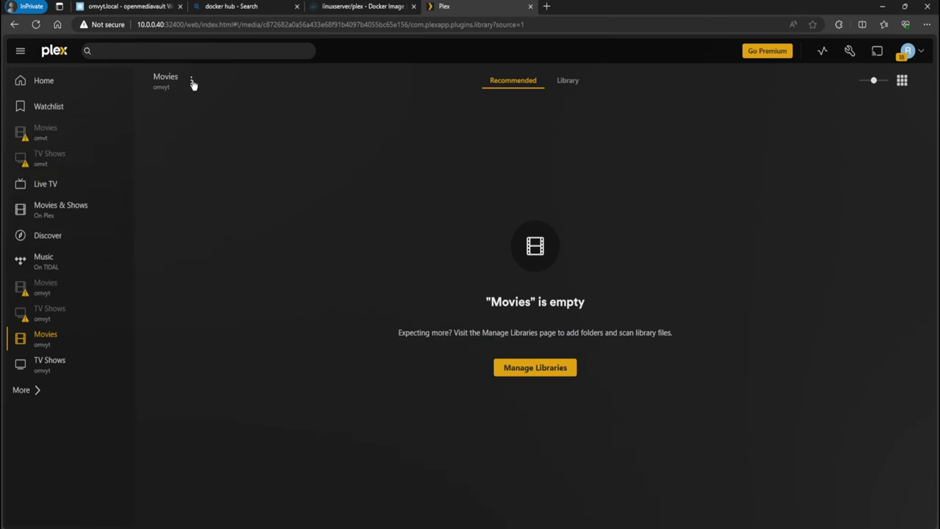
{"action": "left_click", "coordinate": [191, 81]}
{"action": "left_click", "coordinate": [208, 122]}
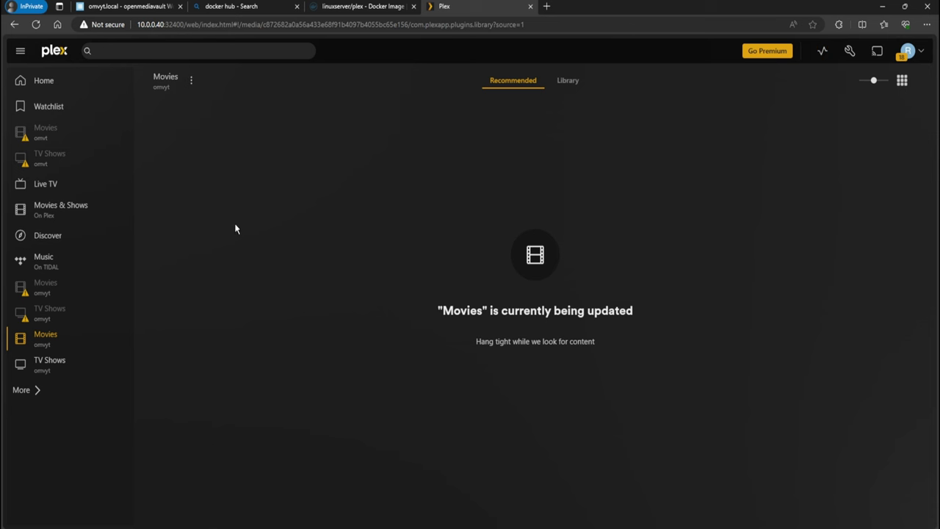
{"action": "left_click", "coordinate": [191, 80]}
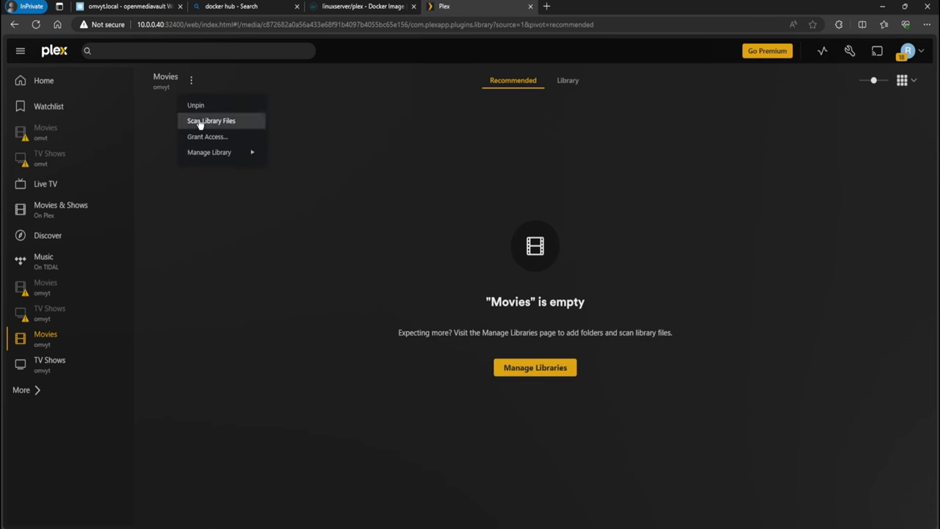
{"action": "left_click", "coordinate": [197, 120]}
{"action": "left_click", "coordinate": [557, 83]}
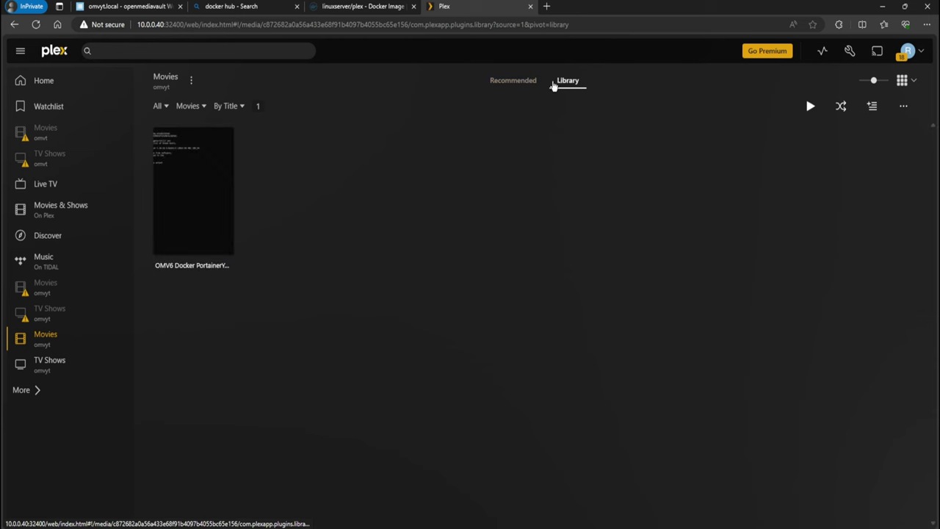
Play the OMV6 Docker PortainerYoutube video briefly, pause it, and minimize the player.
{"action": "left_click", "coordinate": [192, 190]}
{"action": "left_click", "coordinate": [464, 505]}
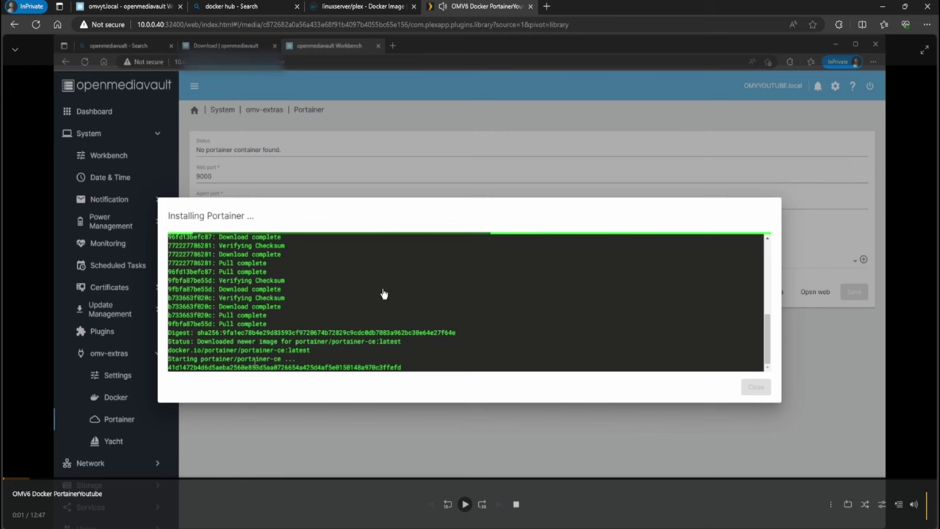
{"action": "left_click", "coordinate": [14, 49]}
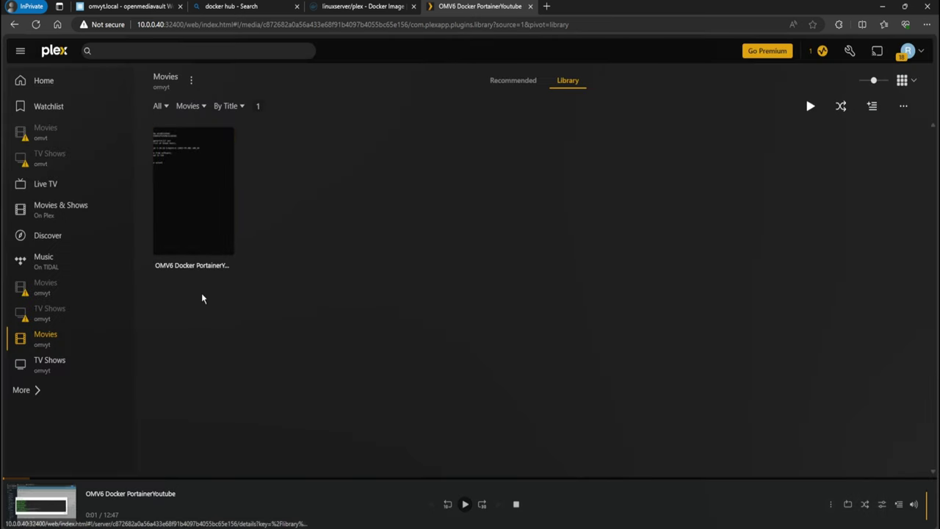
Open the omvyt TV Shows library, then copy the temp (2023) folder into the share's plex/tvseries folder in File Explorer.
{"action": "left_click", "coordinate": [79, 367]}
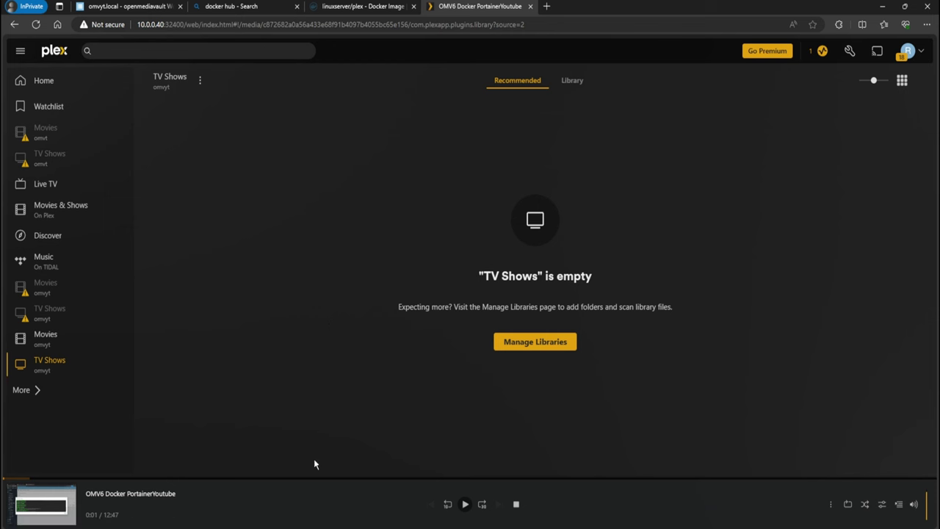
{"action": "mouse_move", "coordinate": [196, 505]}
{"action": "left_click", "coordinate": [225, 488]}
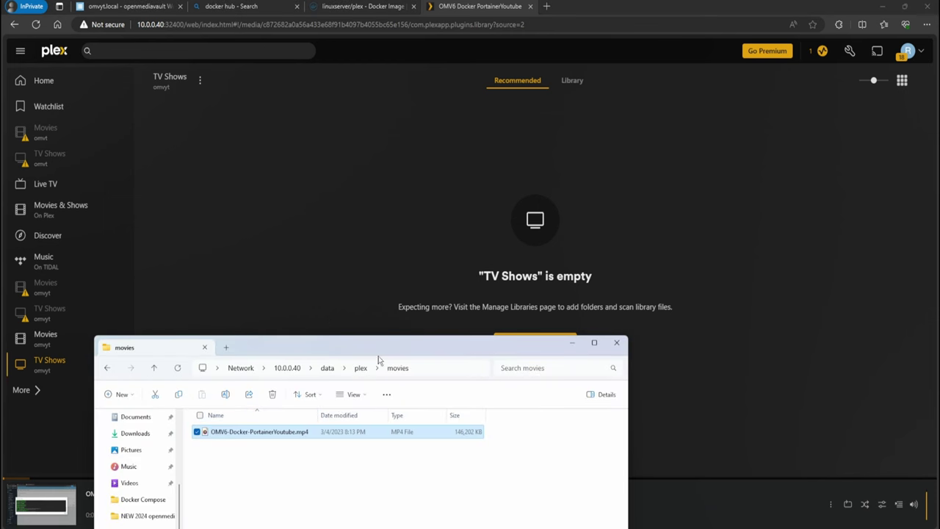
{"action": "double_click", "coordinate": [231, 449]}
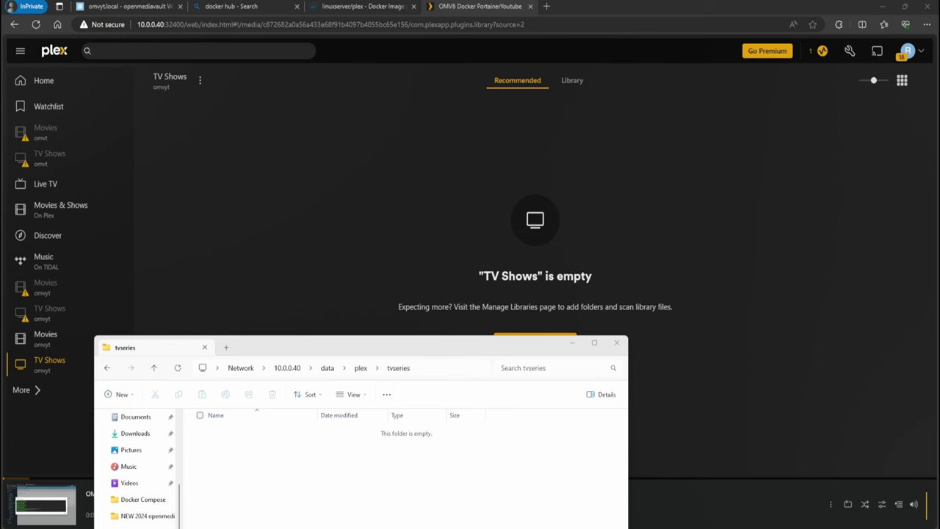
{"action": "left_click_drag", "start_coordinate": [338, 471], "coordinate": [285, 447]}
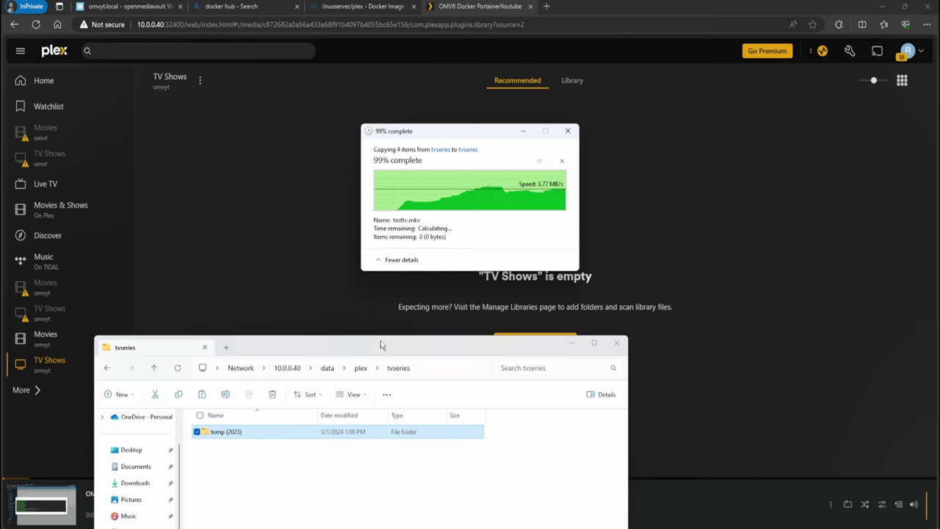
Examine the folder structure and episode file naming inside temp (2023)/Season 1, and return to Plex.
{"action": "left_click_drag", "start_coordinate": [358, 358], "coordinate": [325, 230]}
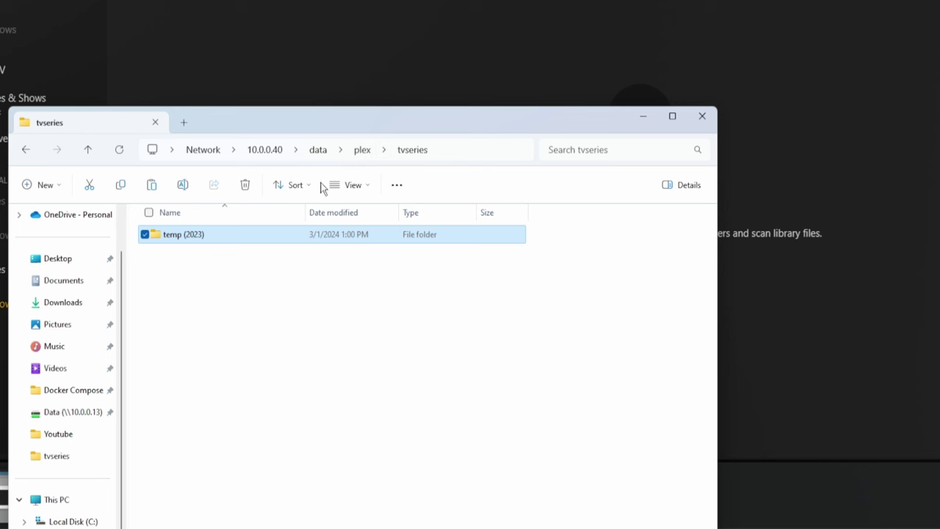
{"action": "mouse_move", "coordinate": [175, 240]}
{"action": "double_click", "coordinate": [178, 240]}
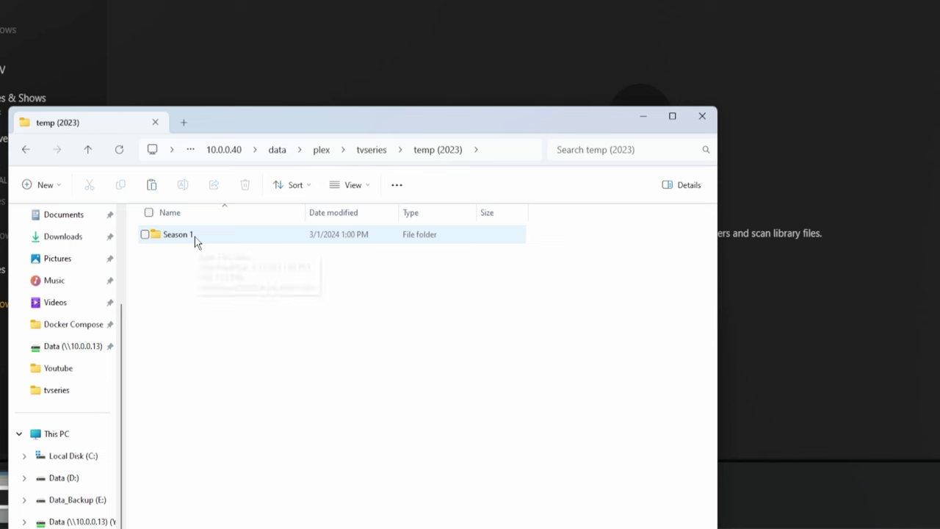
{"action": "double_click", "coordinate": [195, 236]}
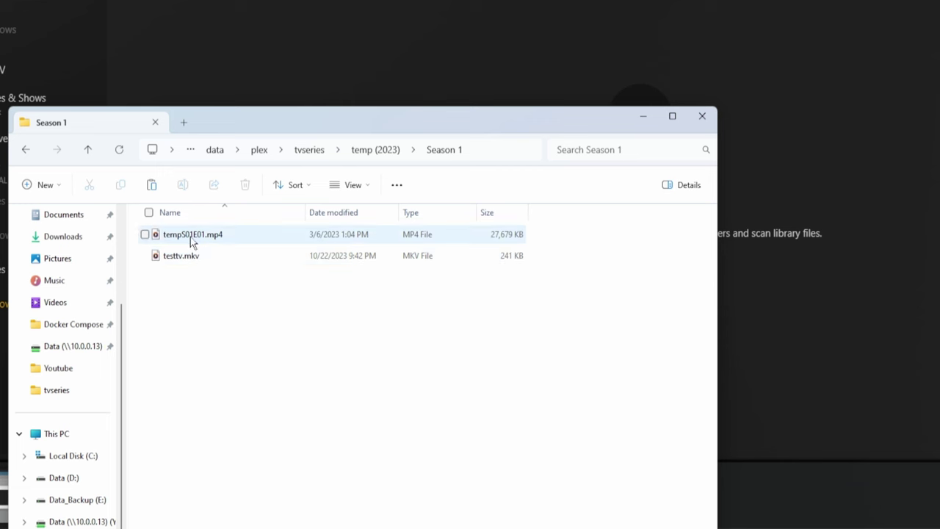
{"action": "left_click", "coordinate": [168, 239]}
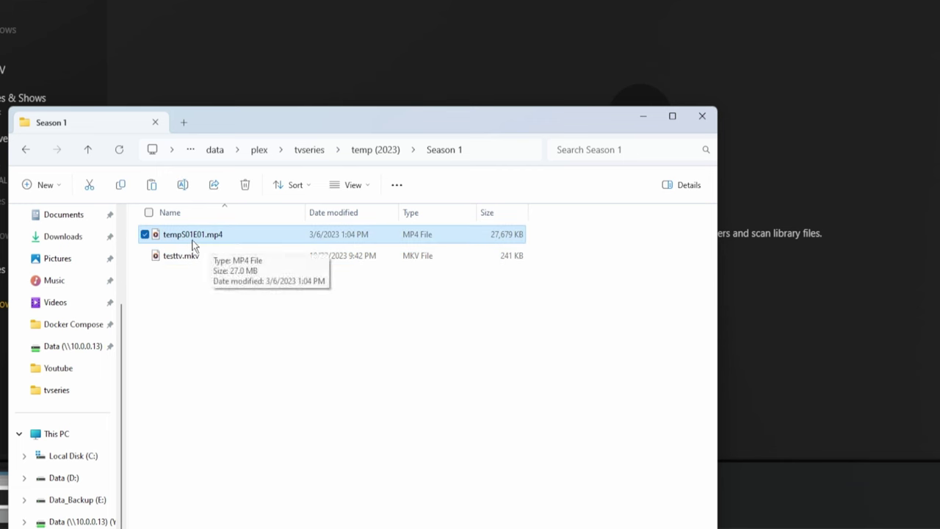
{"action": "left_click", "coordinate": [163, 259]}
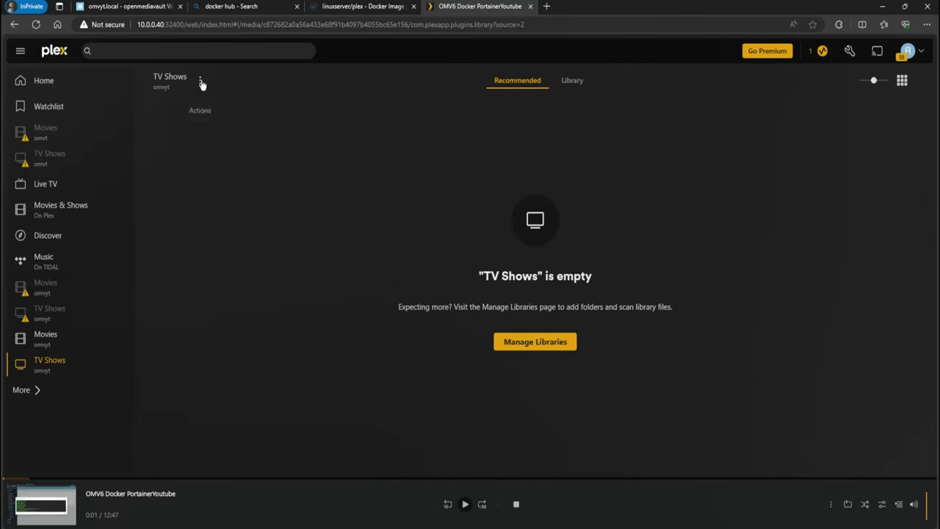
Scan the omvyt TV Shows library files and show the library's full contents.
{"action": "left_click", "coordinate": [200, 79]}
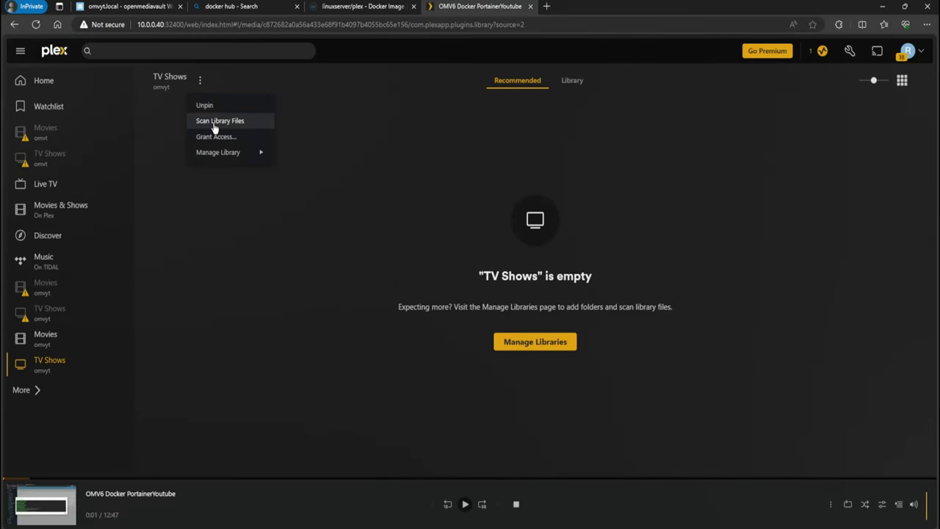
{"action": "left_click", "coordinate": [214, 122]}
{"action": "left_click", "coordinate": [572, 80]}
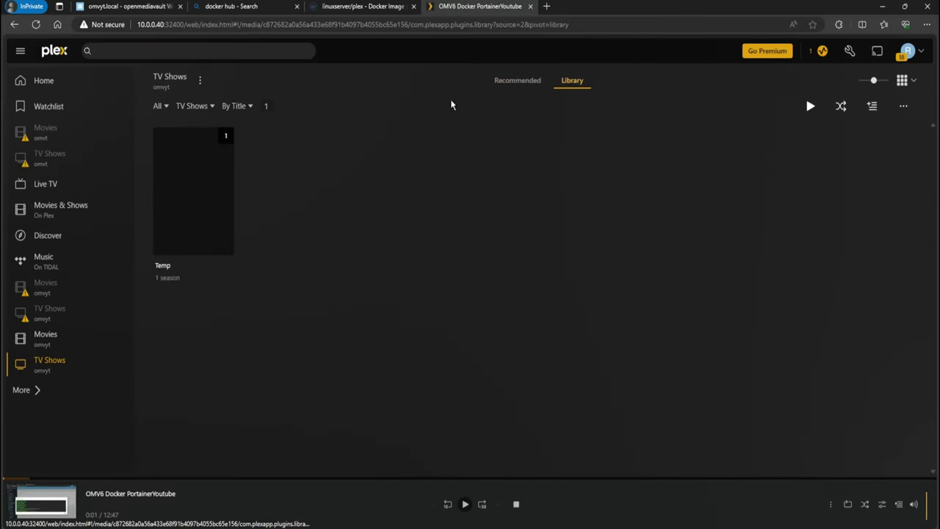
Play the Temp show briefly, pause it, and minimize the player.
{"action": "mouse_move", "coordinate": [200, 199]}
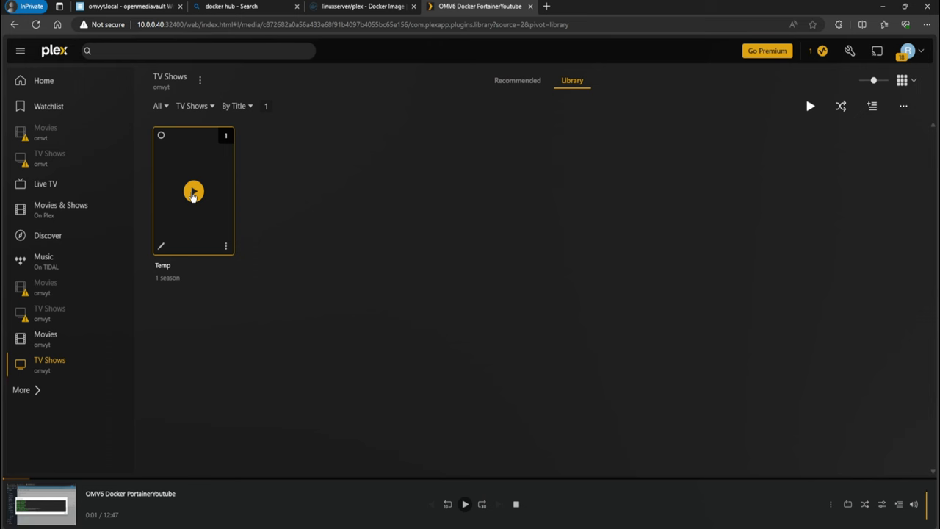
{"action": "left_click", "coordinate": [193, 192]}
{"action": "left_click", "coordinate": [465, 507]}
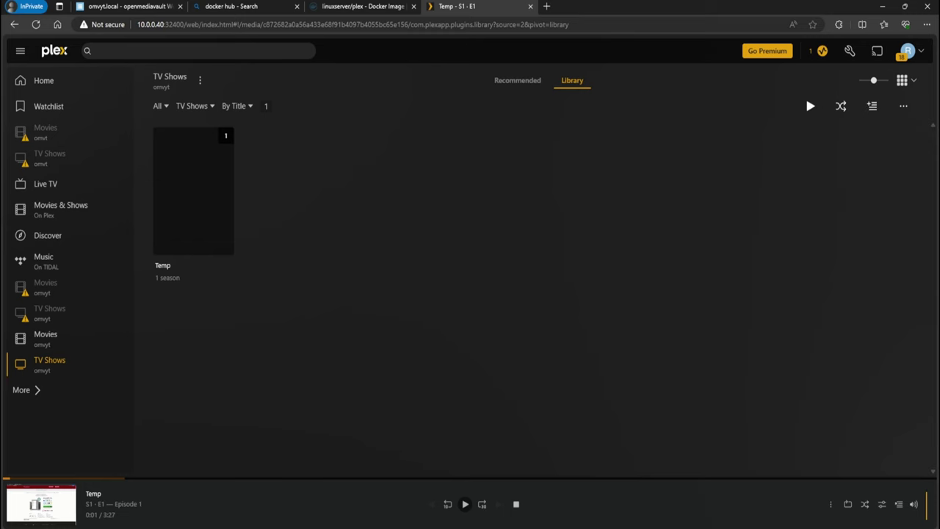
Rename testtv.mkv in the Season 1 folder to testtvS01E02.mkv in File Explorer.
{"action": "mouse_move", "coordinate": [191, 528]}
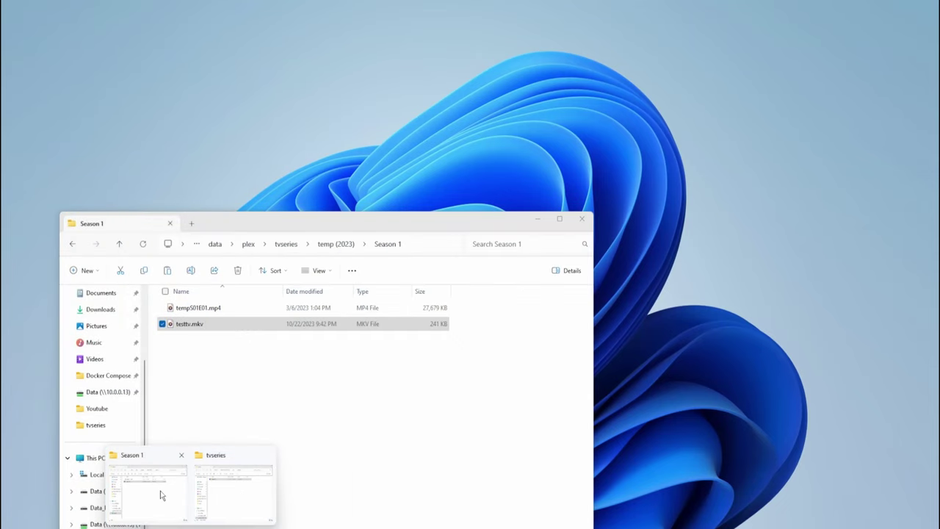
{"action": "left_click", "coordinate": [158, 490]}
{"action": "left_click", "coordinate": [210, 326]}
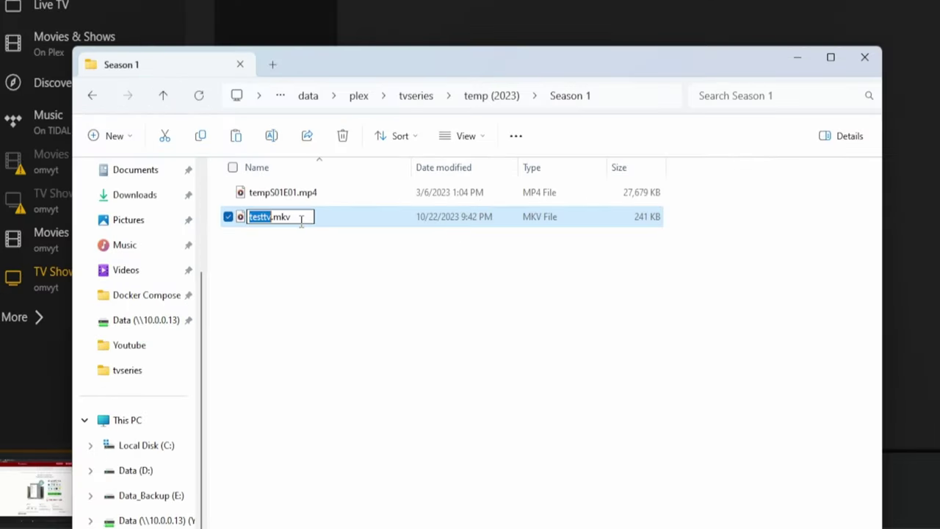
{"action": "key", "text": "Right"}
{"action": "key", "text": "Left"}
{"action": "type", "text": "S01"}
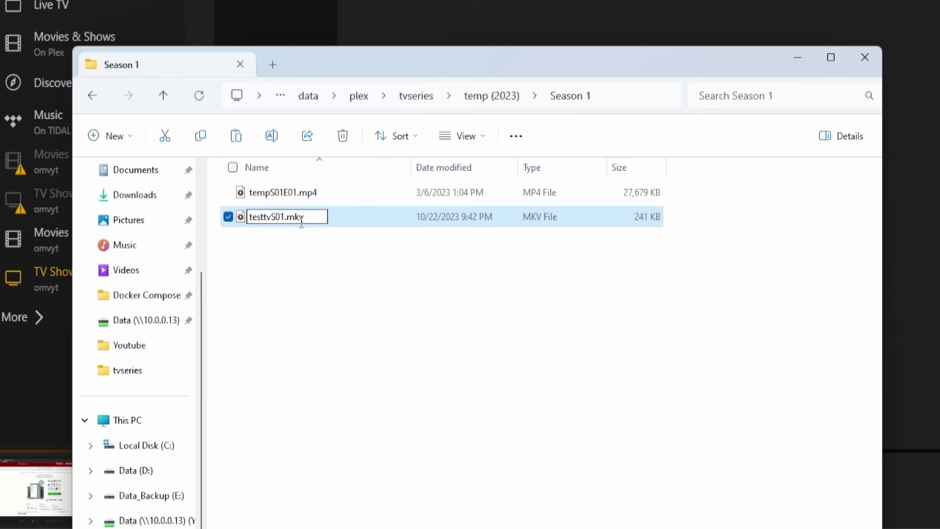
{"action": "type", "text": "E02"}
{"action": "left_click", "coordinate": [328, 275]}
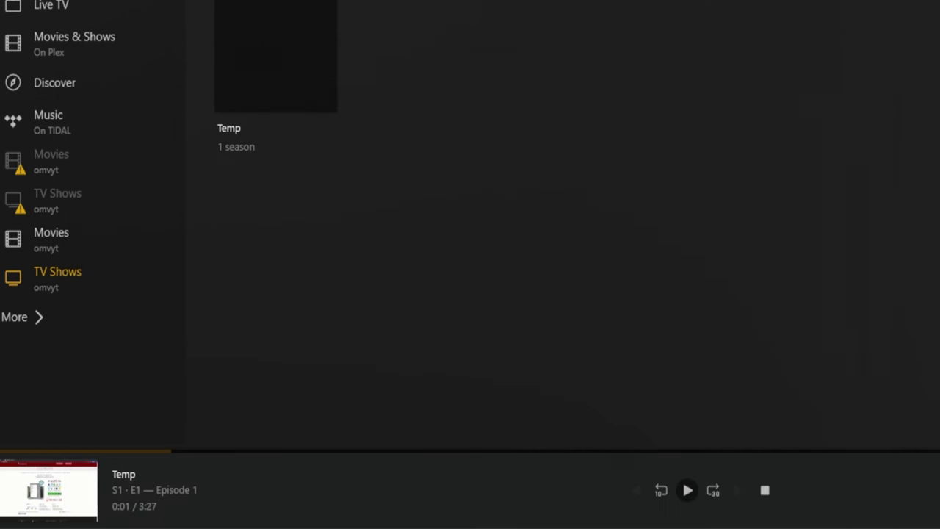
Rescan the omvyt TV Shows library for the renamed episode and reload its full contents.
{"action": "left_click", "coordinate": [200, 80]}
{"action": "left_click", "coordinate": [203, 119]}
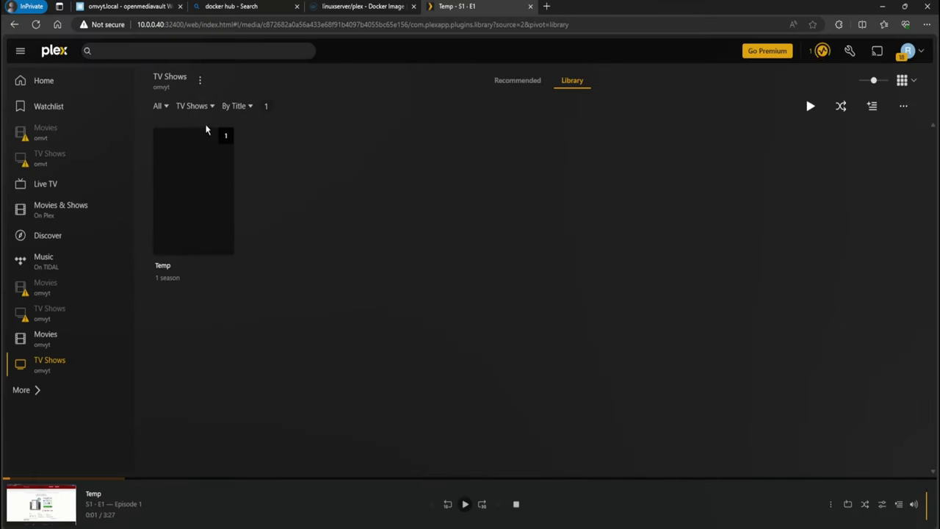
{"action": "left_click", "coordinate": [506, 80]}
{"action": "left_click", "coordinate": [576, 83]}
Open Season 1 of the Temp show and examine its episode list.
{"action": "mouse_move", "coordinate": [227, 141]}
{"action": "left_click", "coordinate": [205, 185]}
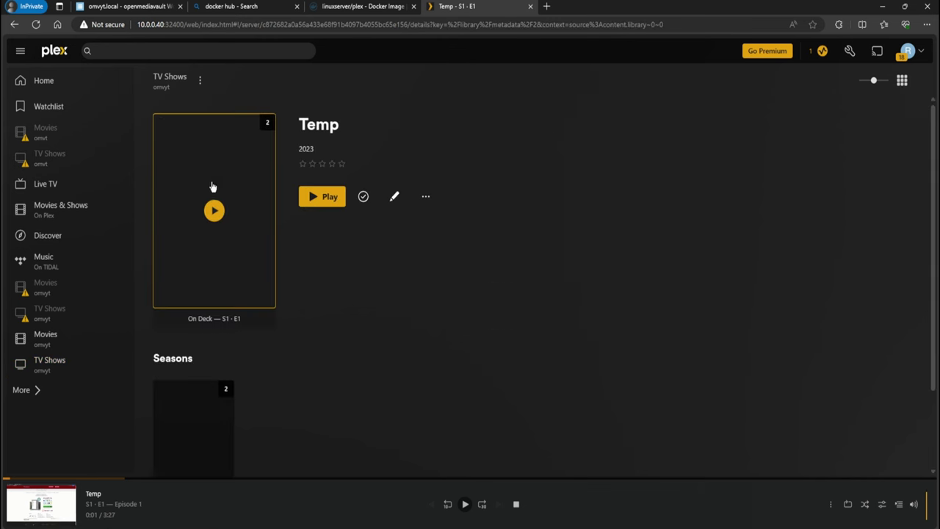
{"action": "scroll", "coordinate": [295, 262], "scroll_direction": "down", "scroll_amount": 2}
{"action": "left_click", "coordinate": [213, 304]}
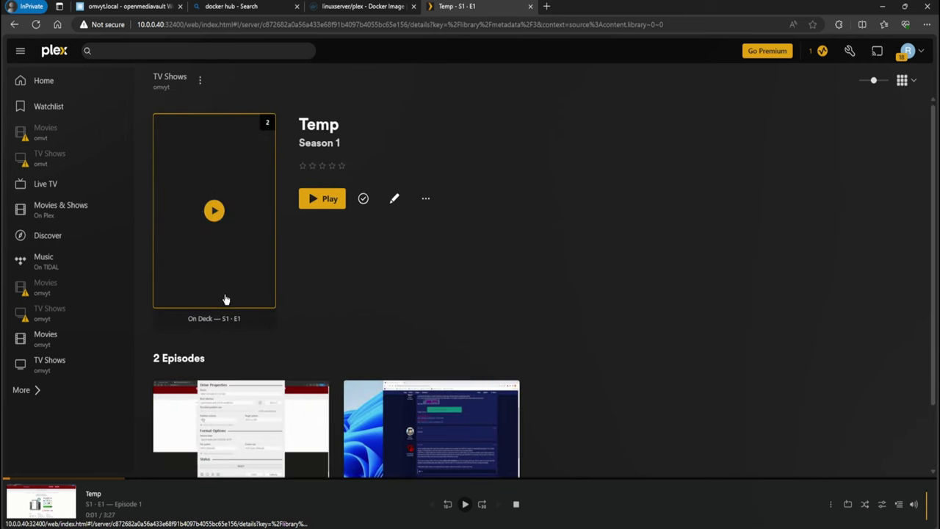
{"action": "scroll", "coordinate": [220, 356], "scroll_direction": "down", "scroll_amount": 1}
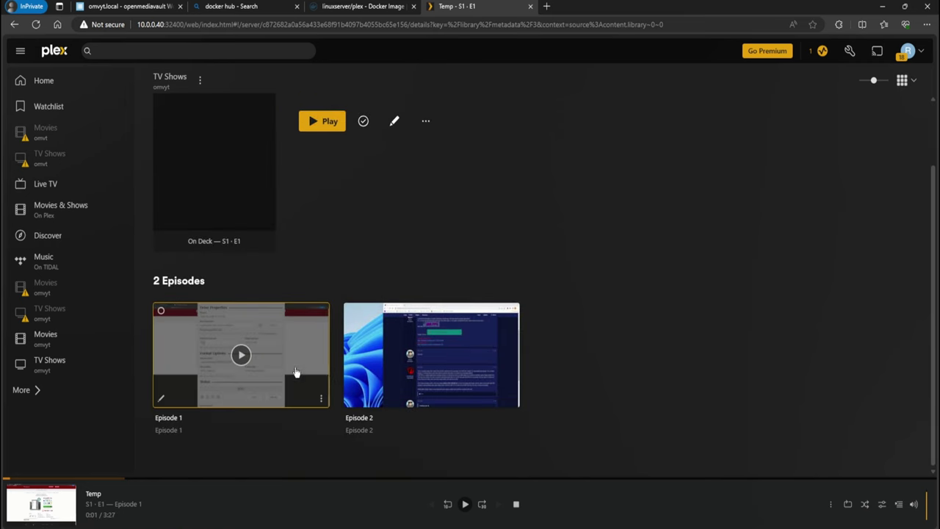
{"action": "scroll", "coordinate": [330, 389], "scroll_direction": "up", "scroll_amount": 1}
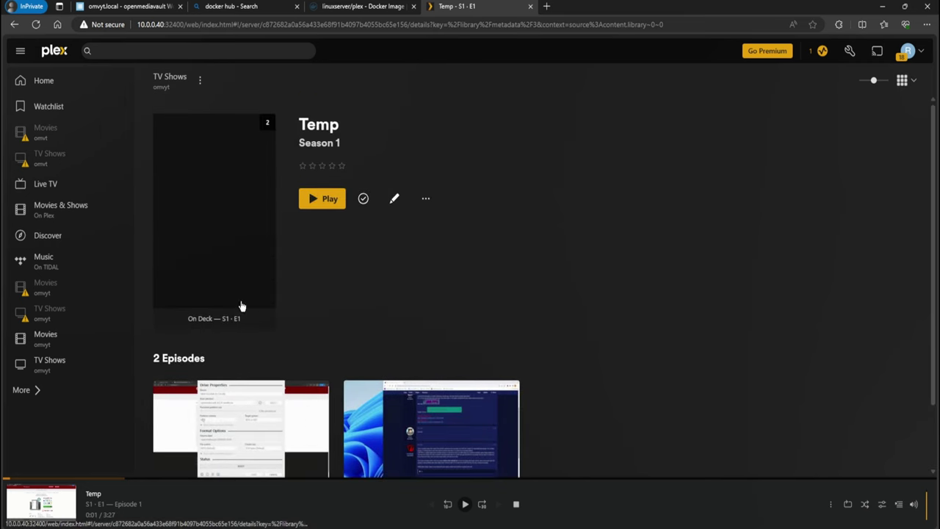
Switch to openmediavault, open the user list, and select the appuser account.
{"action": "mouse_move", "coordinate": [237, 495]}
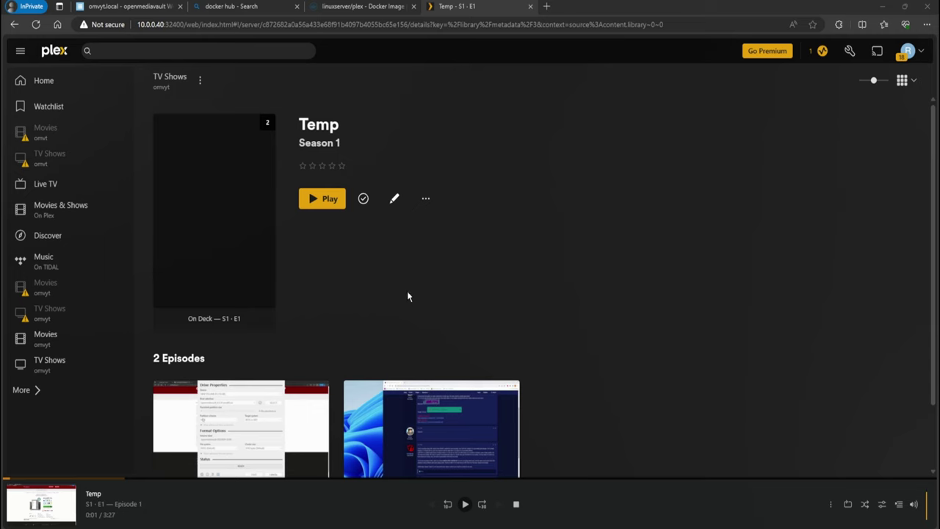
{"action": "left_click", "coordinate": [134, 7]}
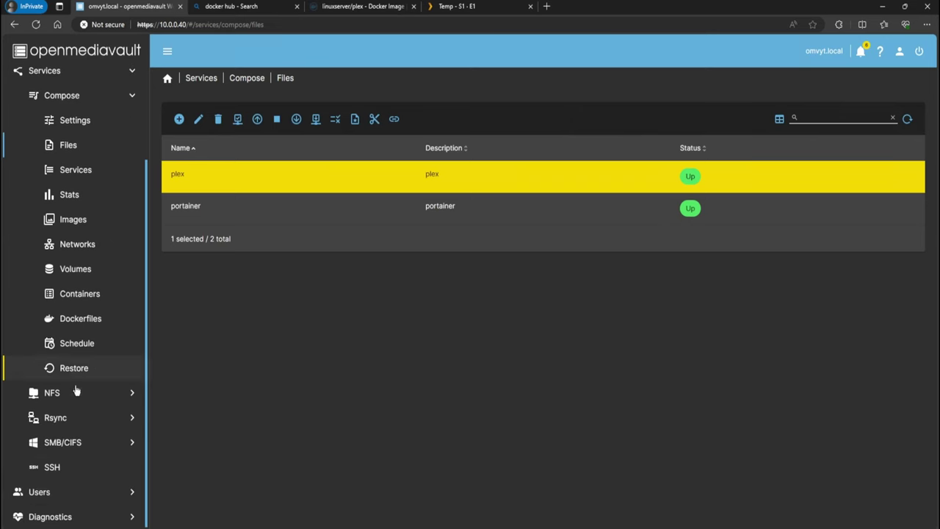
{"action": "left_click", "coordinate": [44, 492]}
{"action": "left_click", "coordinate": [465, 130]}
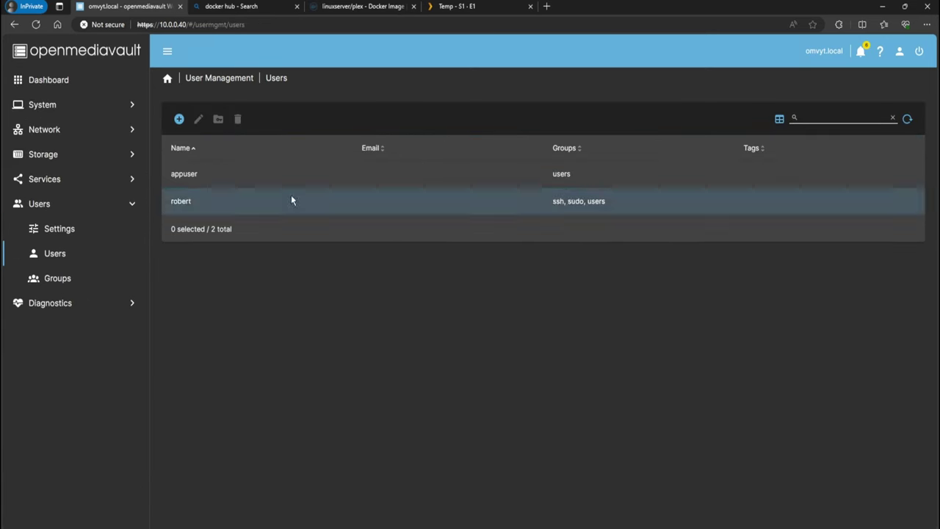
{"action": "left_click", "coordinate": [205, 174]}
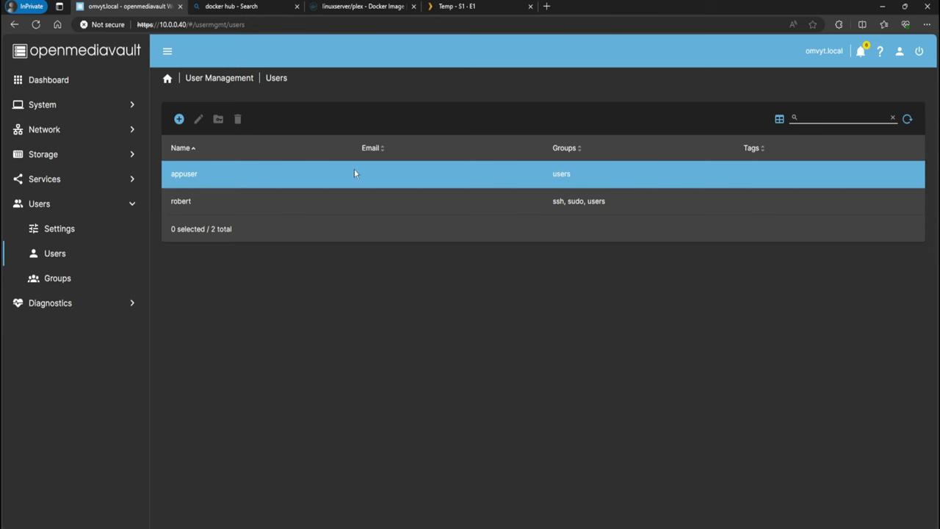